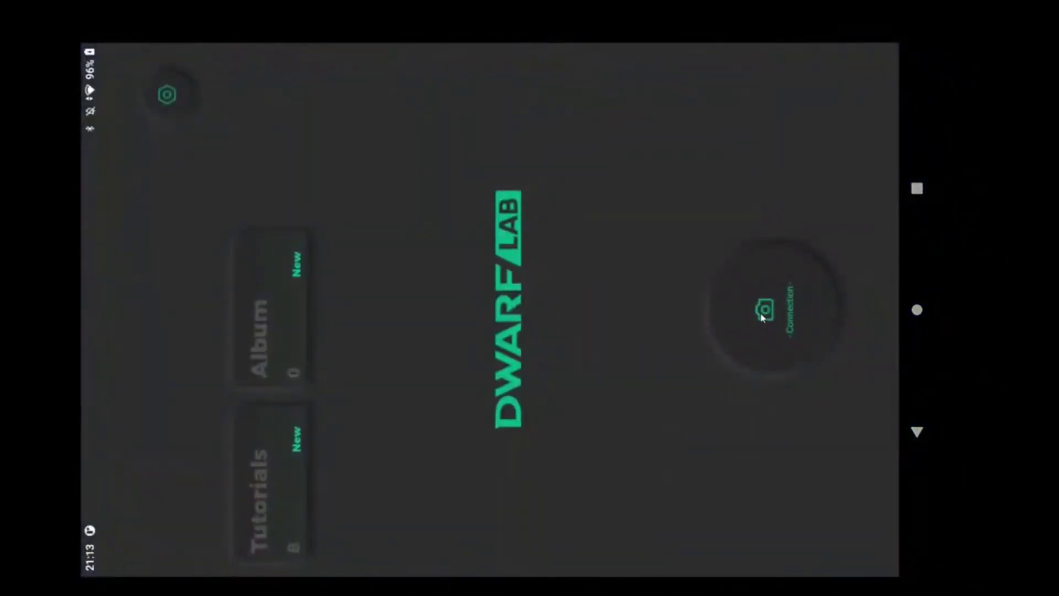
Connect to the DWARF II found in the Bluetooth search and open its full-moon live view
left_click(766, 310)
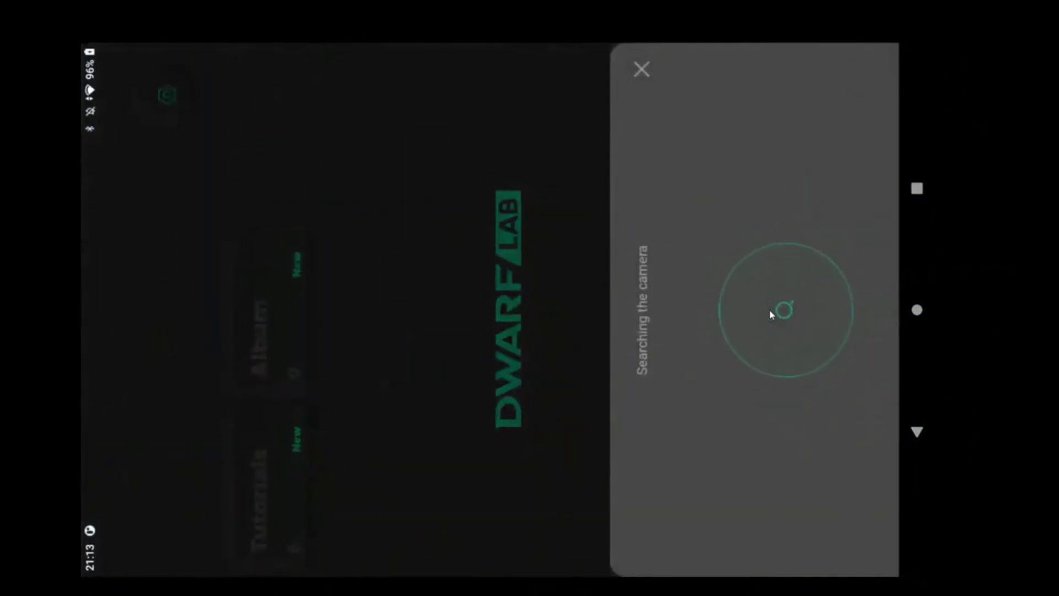
left_click(696, 320)
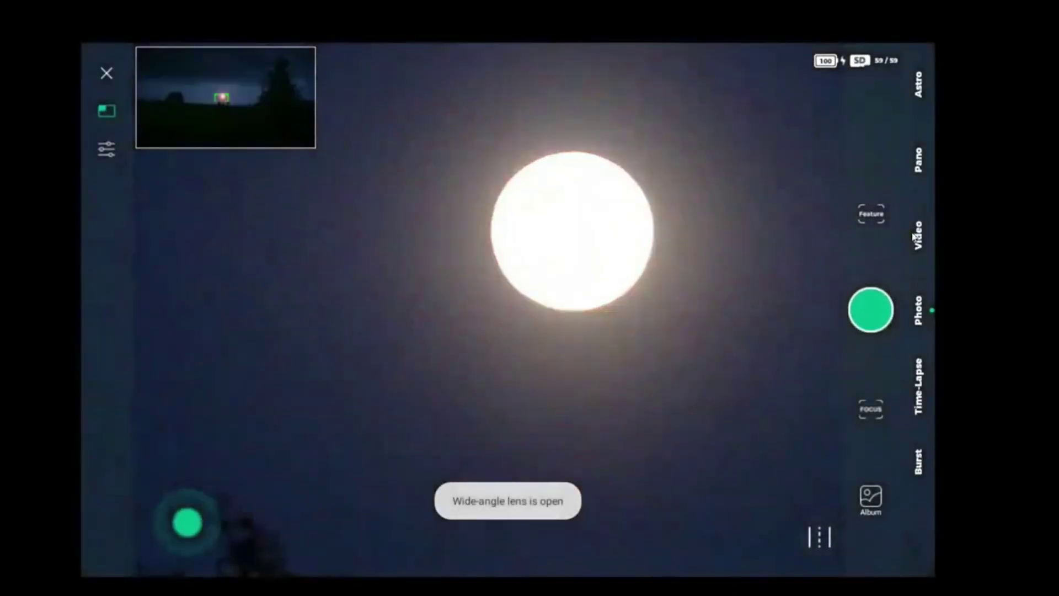
Switch to Video mode and set the telephoto exposure time to 1/60
left_click(918, 236)
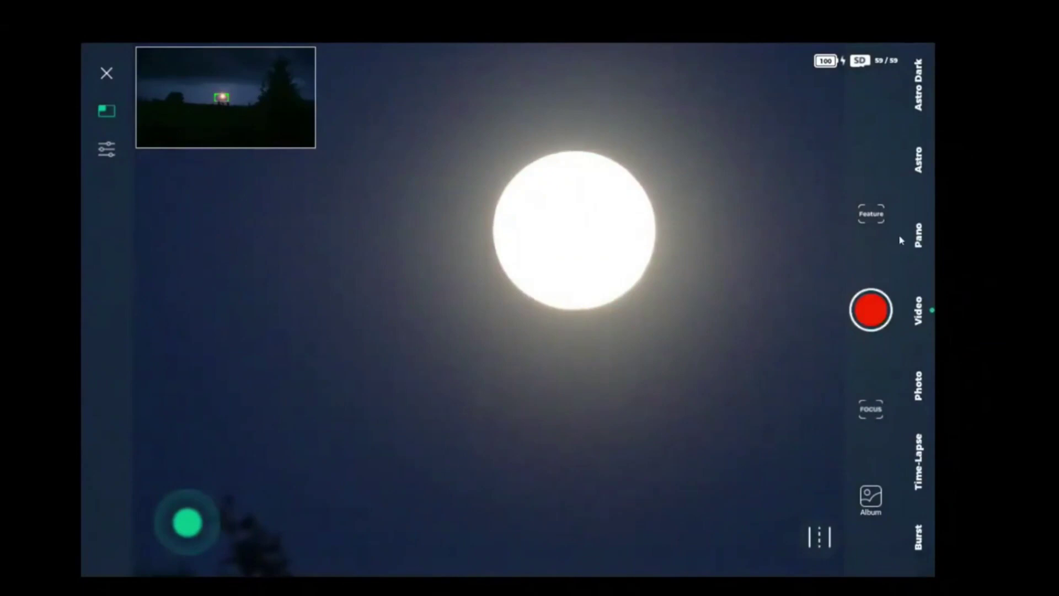
left_click(107, 149)
left_click(167, 215)
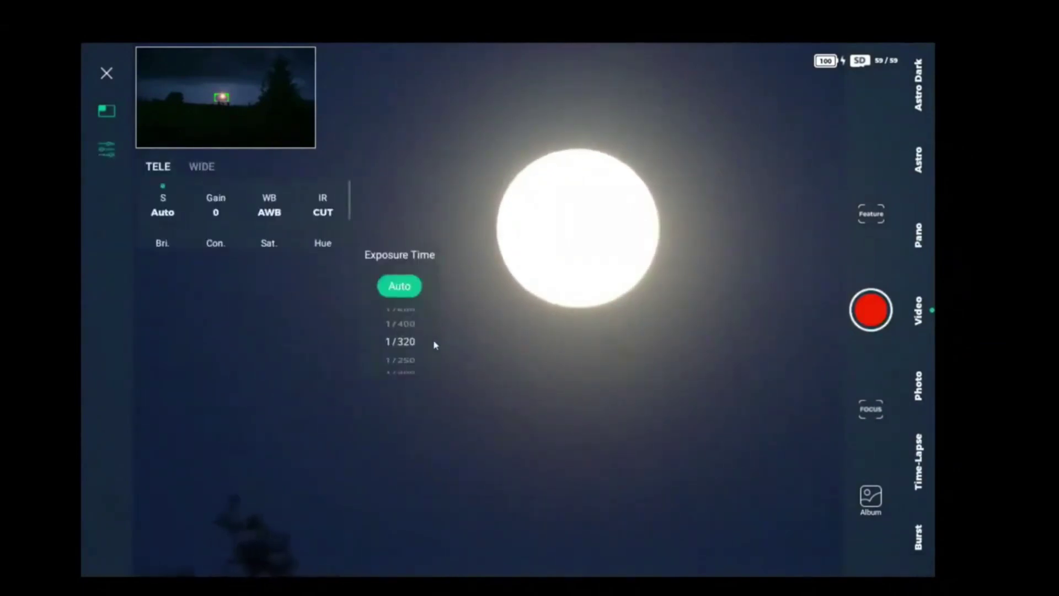
left_click(400, 342)
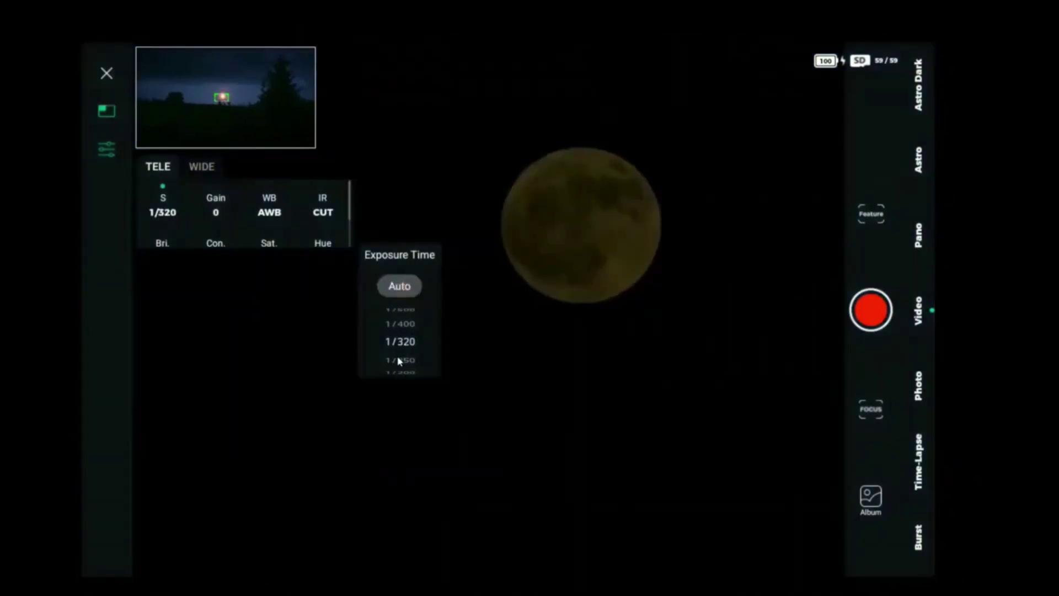
left_click_drag(399, 362, 408, 333)
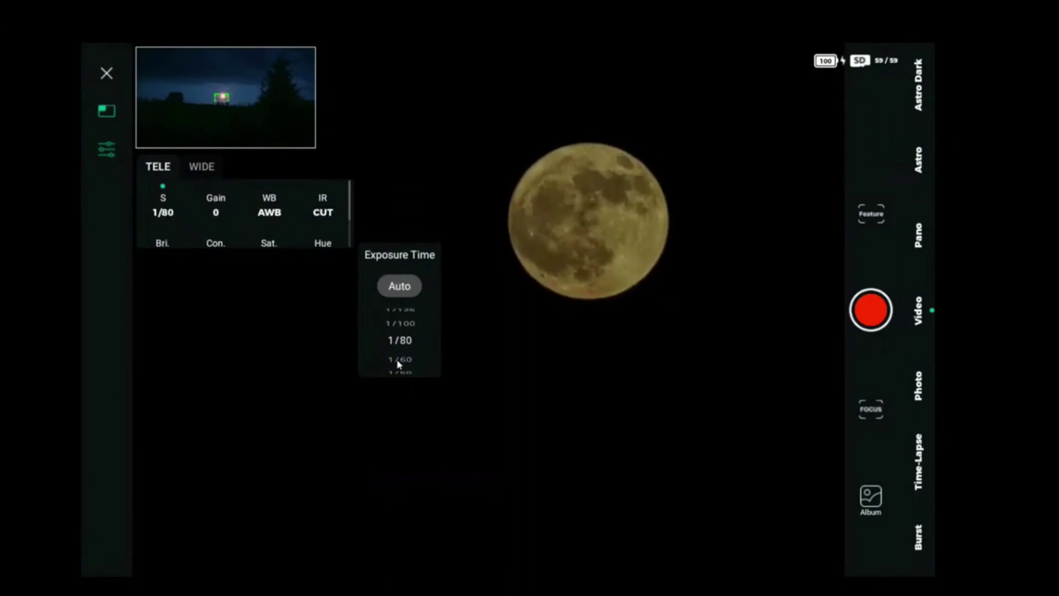
left_click_drag(399, 365, 397, 339)
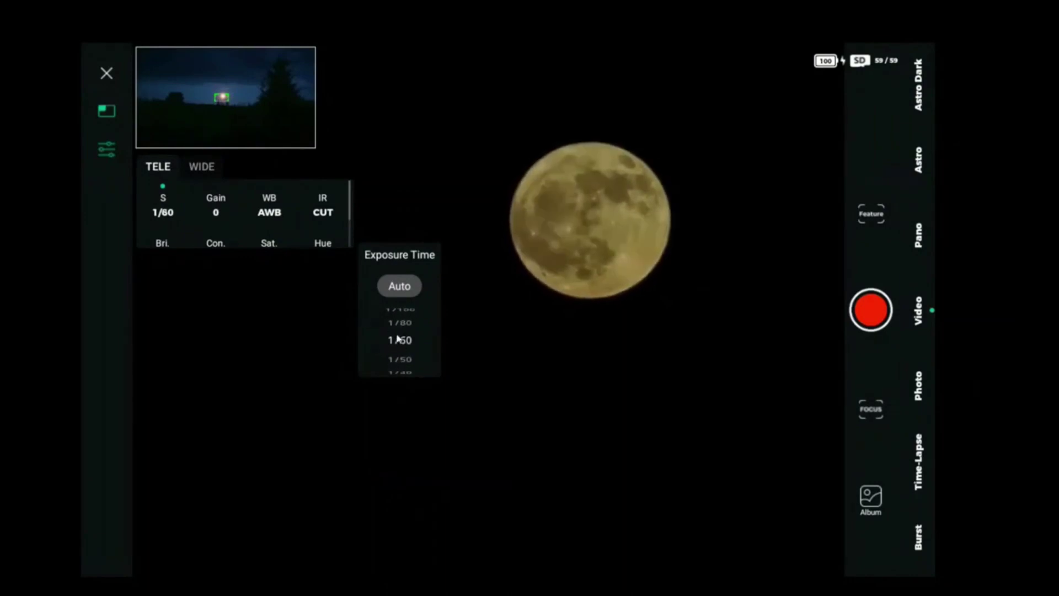
Try white balance at 5000 and 4500, then set it back to Auto
left_click(269, 212)
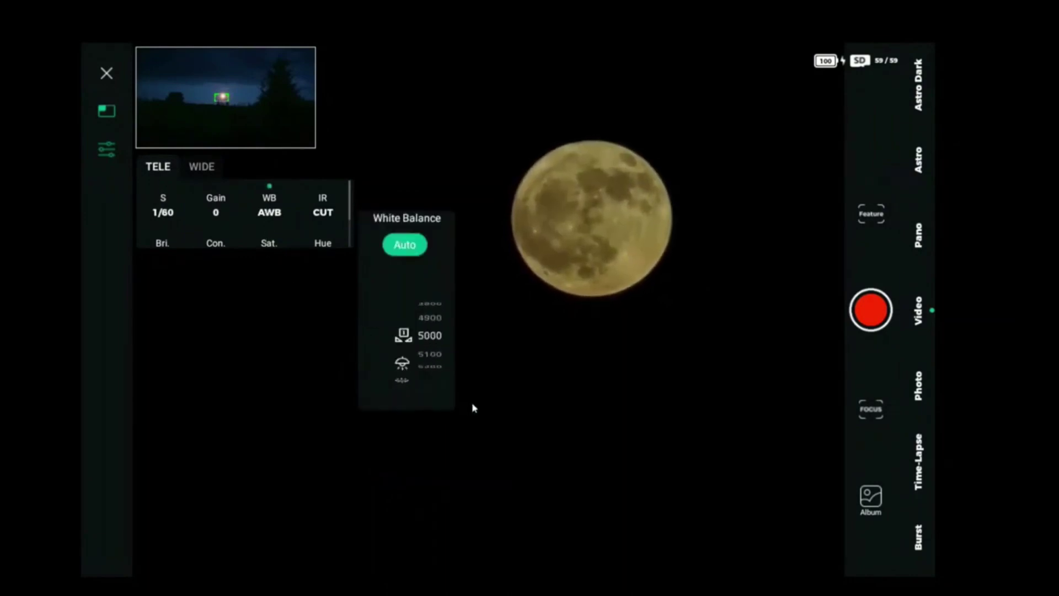
left_click(433, 337)
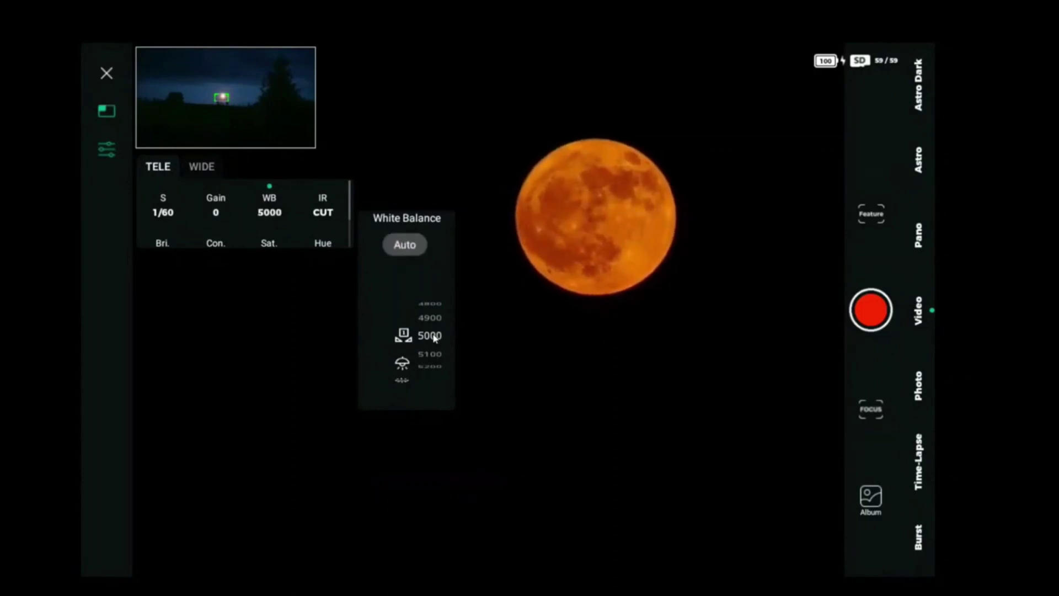
left_click_drag(432, 320, 414, 419)
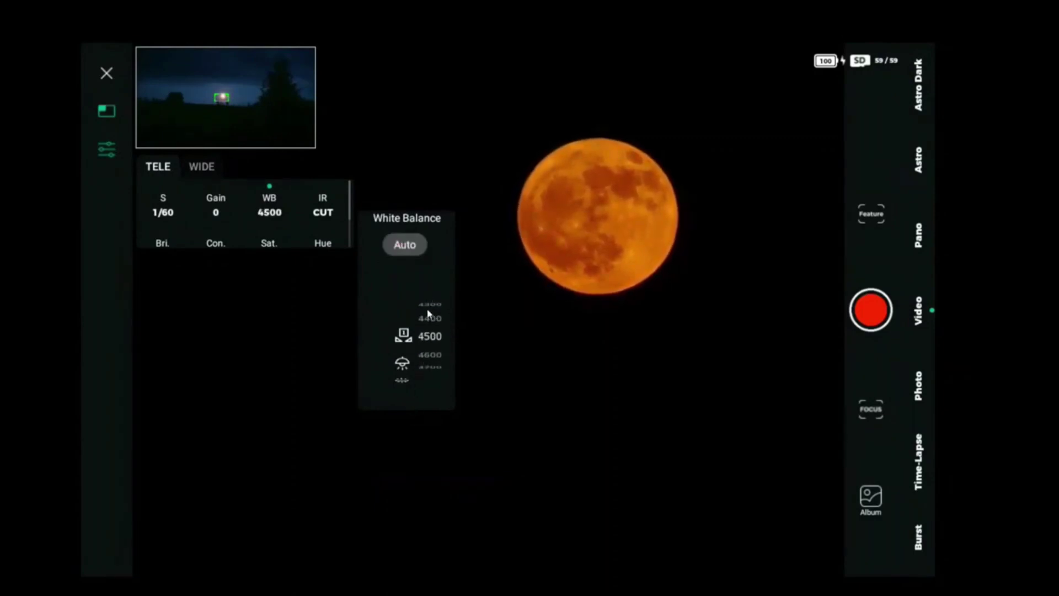
left_click(406, 245)
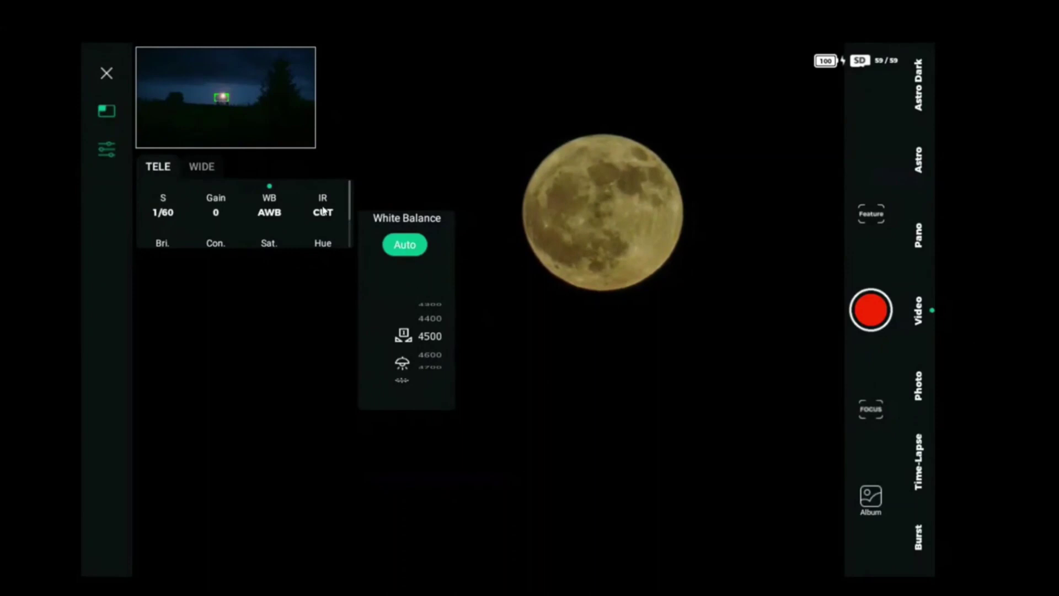
Close the parameters, focus on the moon, fine-tune manual focus and centre it with the joystick
left_click(107, 149)
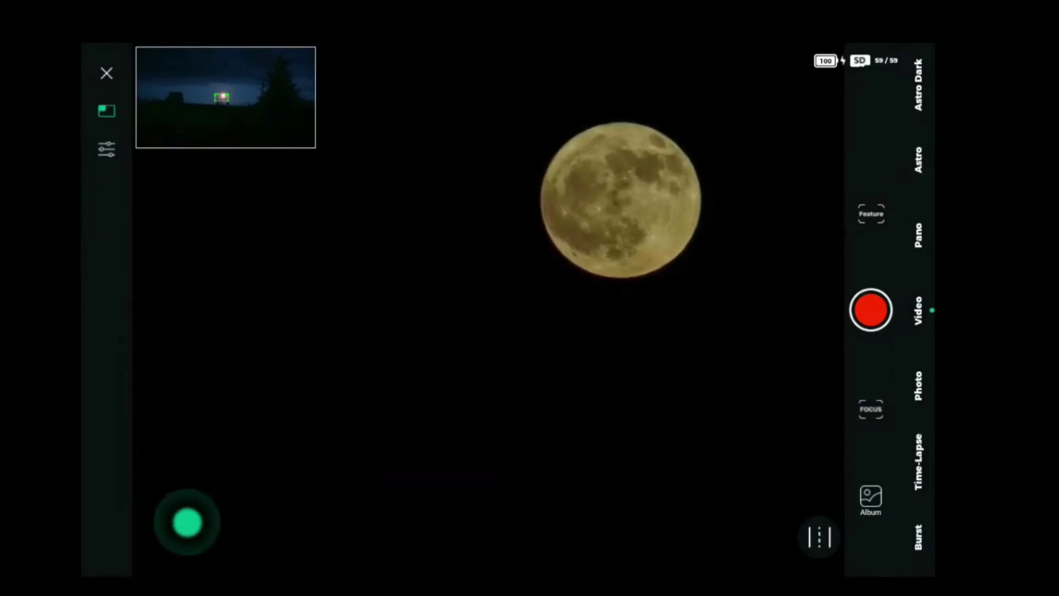
left_click(628, 198)
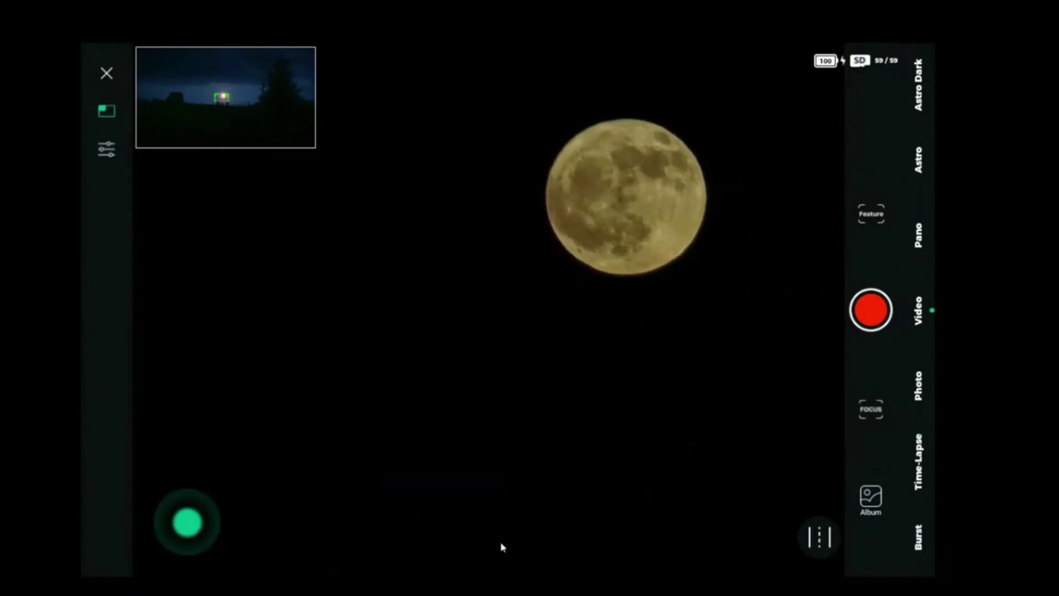
left_click(821, 546)
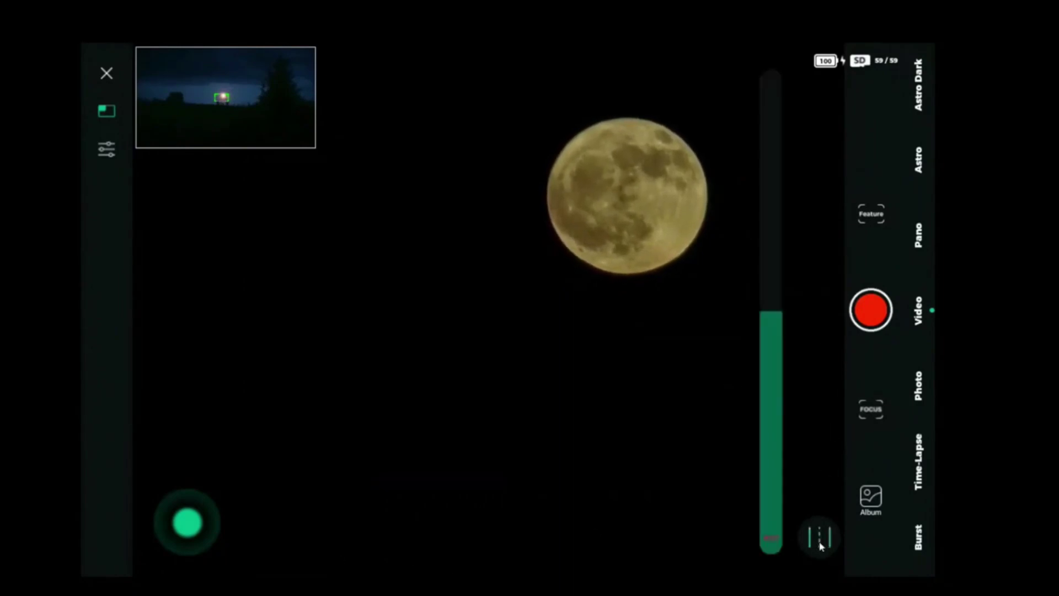
left_click(771, 444)
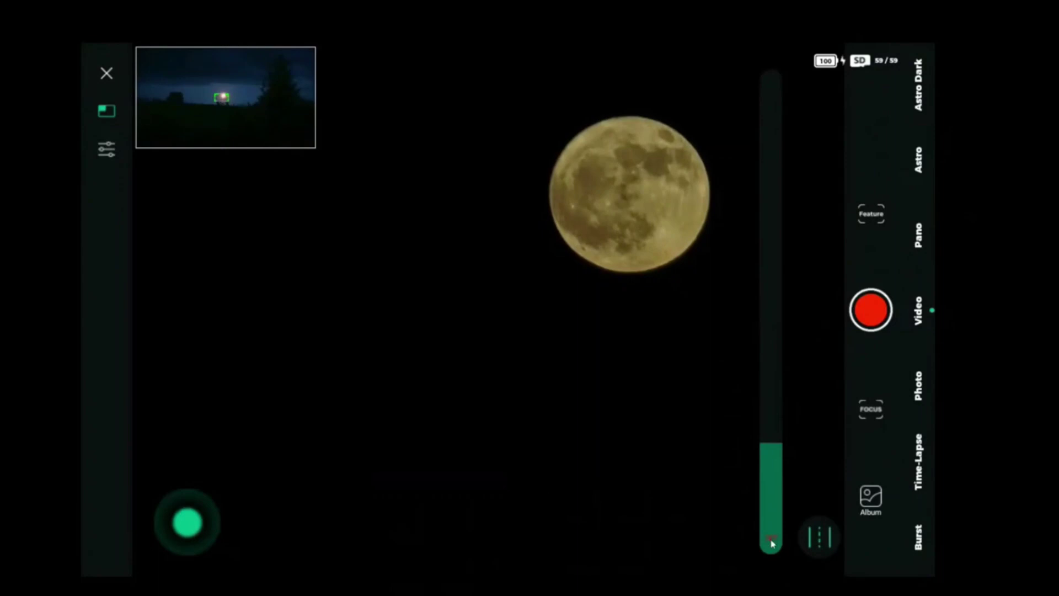
left_click(819, 538)
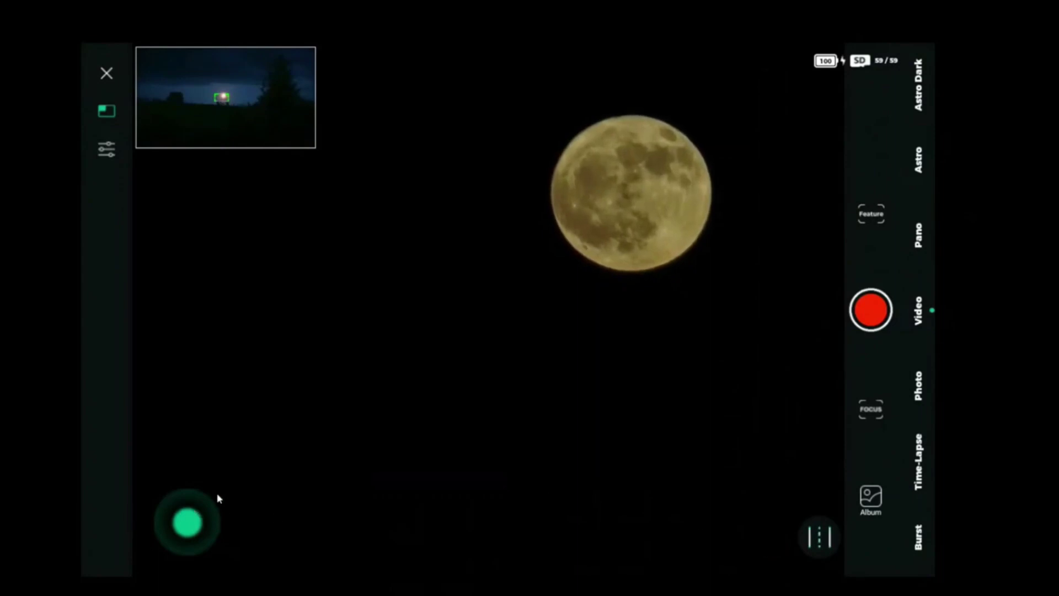
left_click_drag(213, 490, 218, 503)
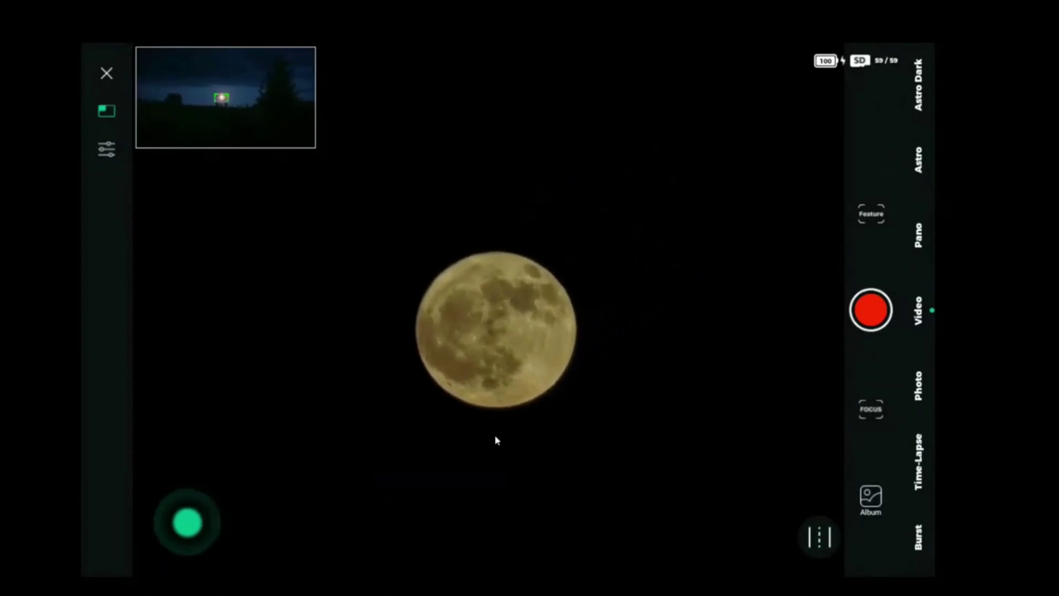
Record about 30 seconds of full-moon video, then stop and save it
left_click(875, 316)
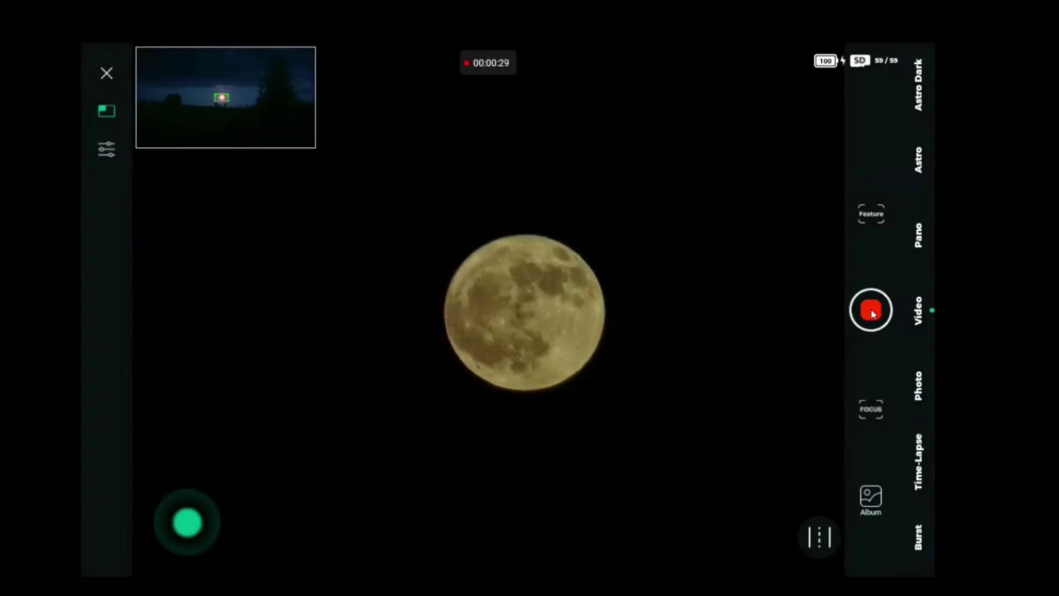
left_click(872, 311)
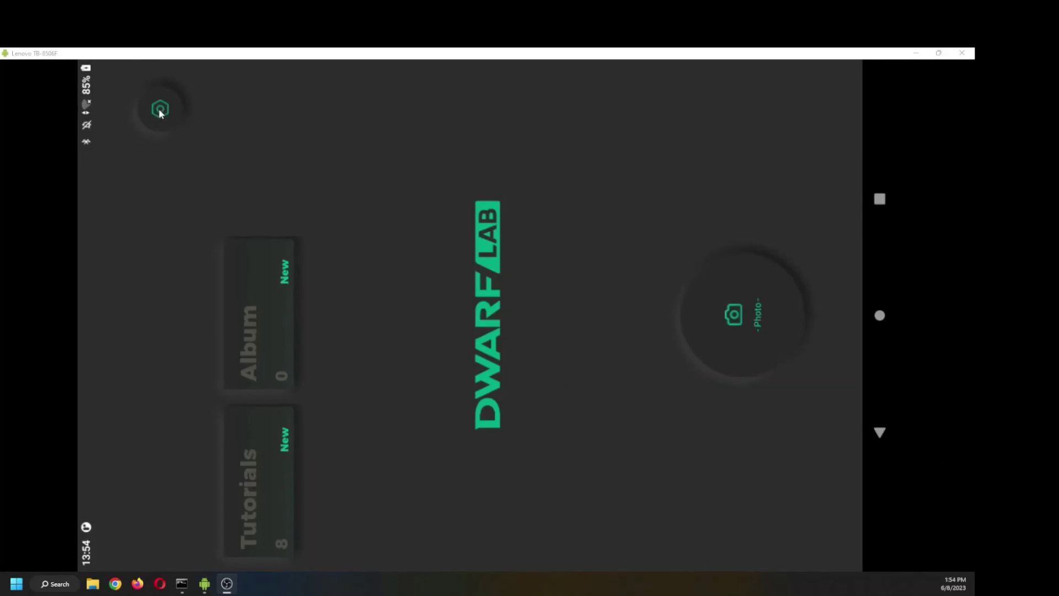
Switch on MTP Mode under the DWARF II Camera Settings
left_click(160, 110)
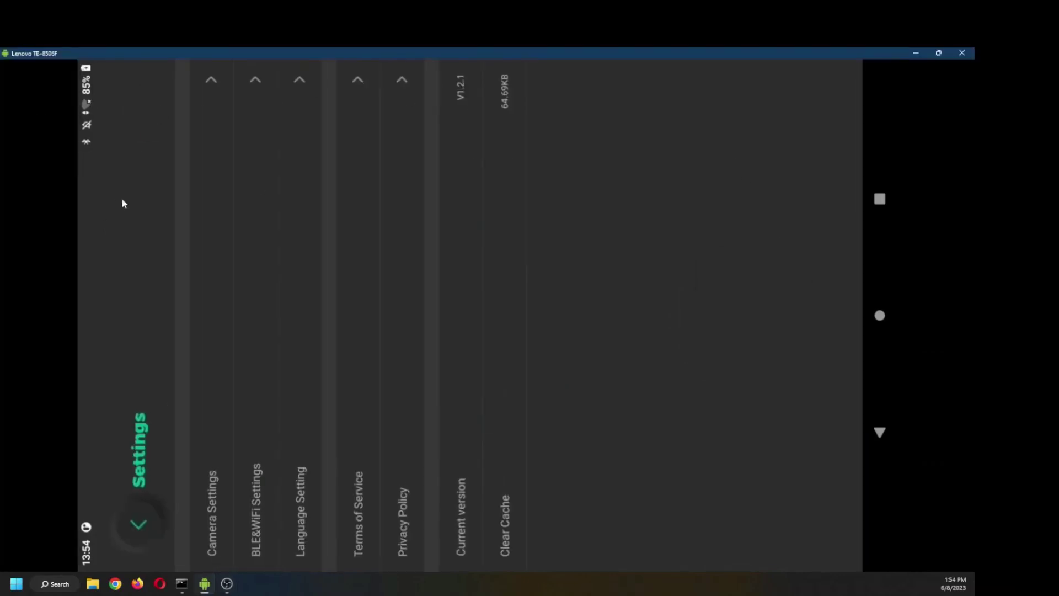
left_click(212, 82)
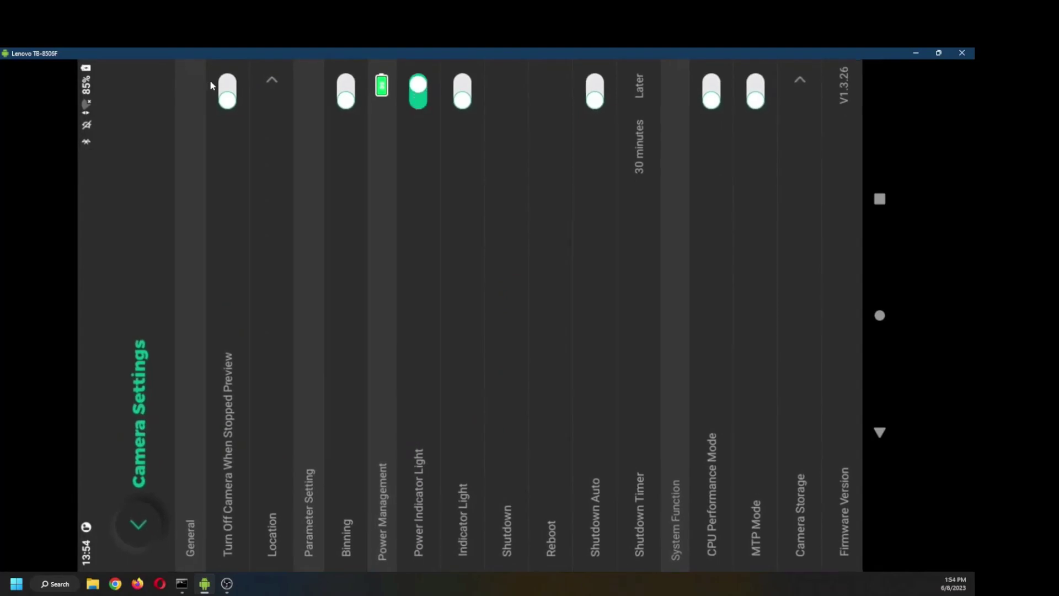
left_click(758, 85)
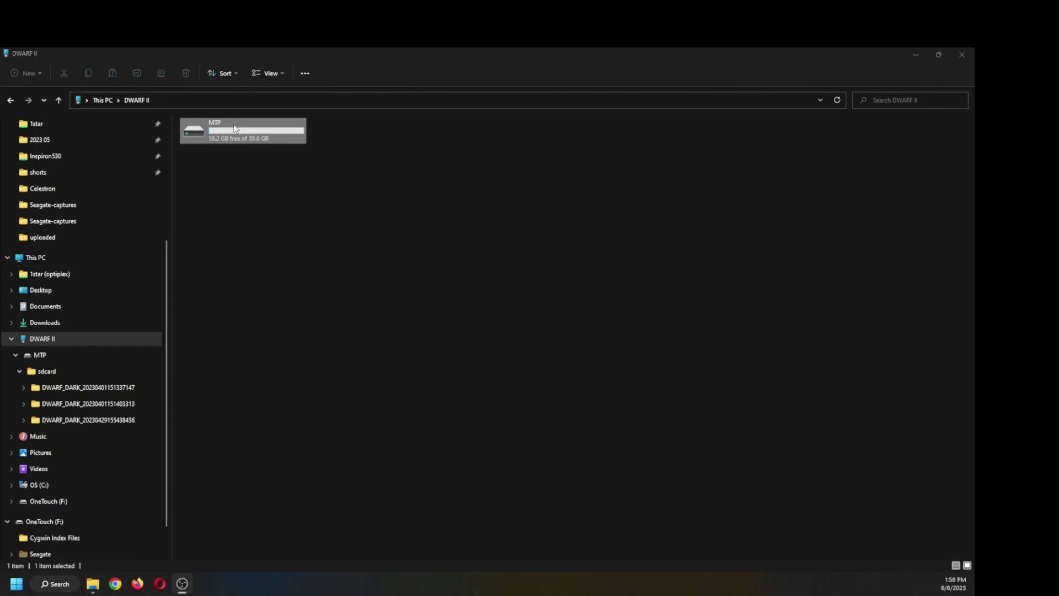
Open the DWARF II sdcard folder and preview the recorded moon MP4
double_click(225, 134)
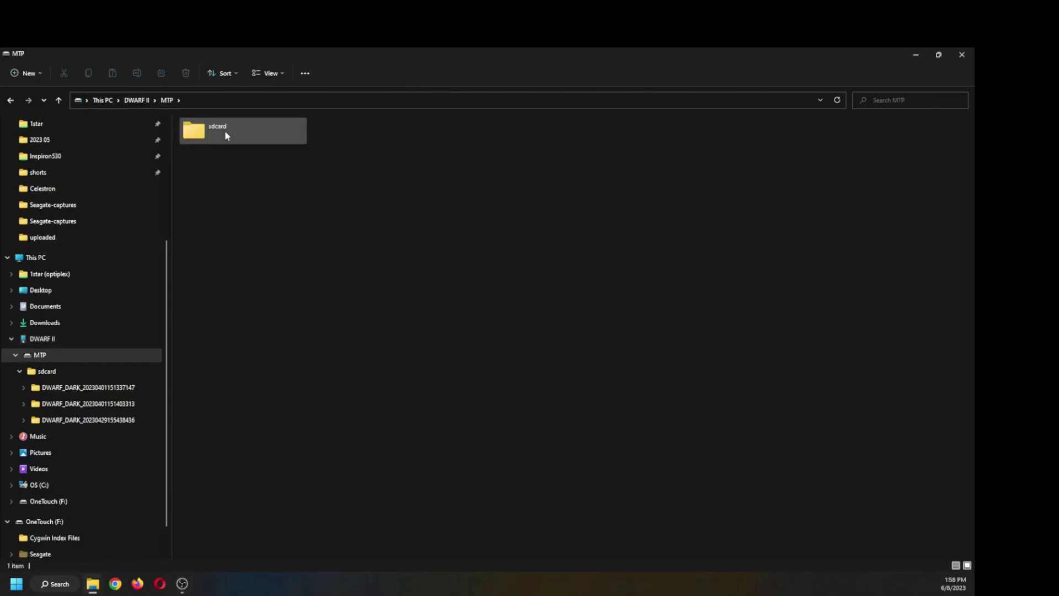
double_click(225, 134)
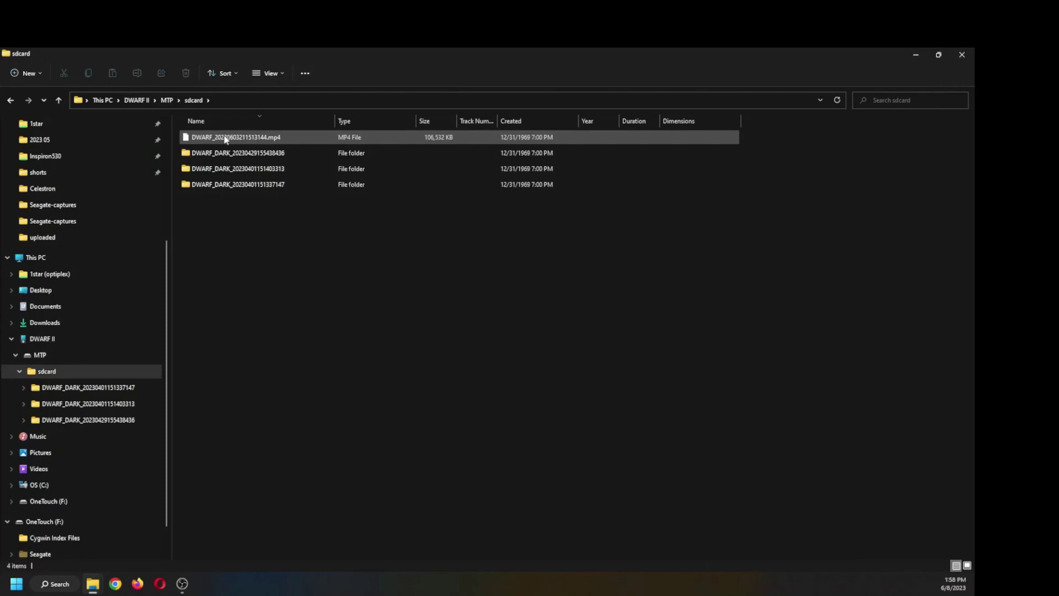
double_click(225, 137)
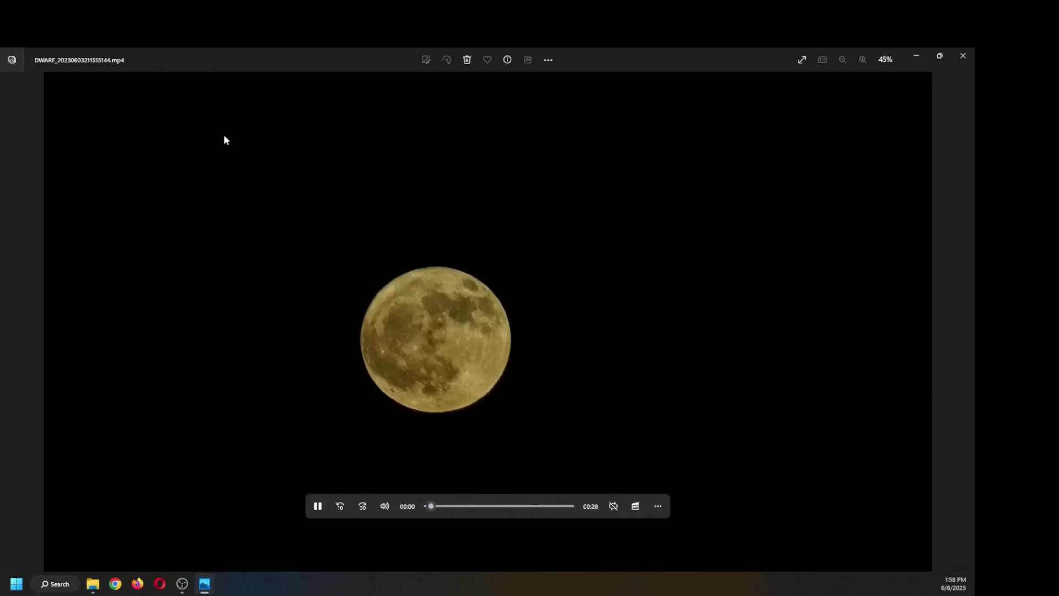
left_click(964, 57)
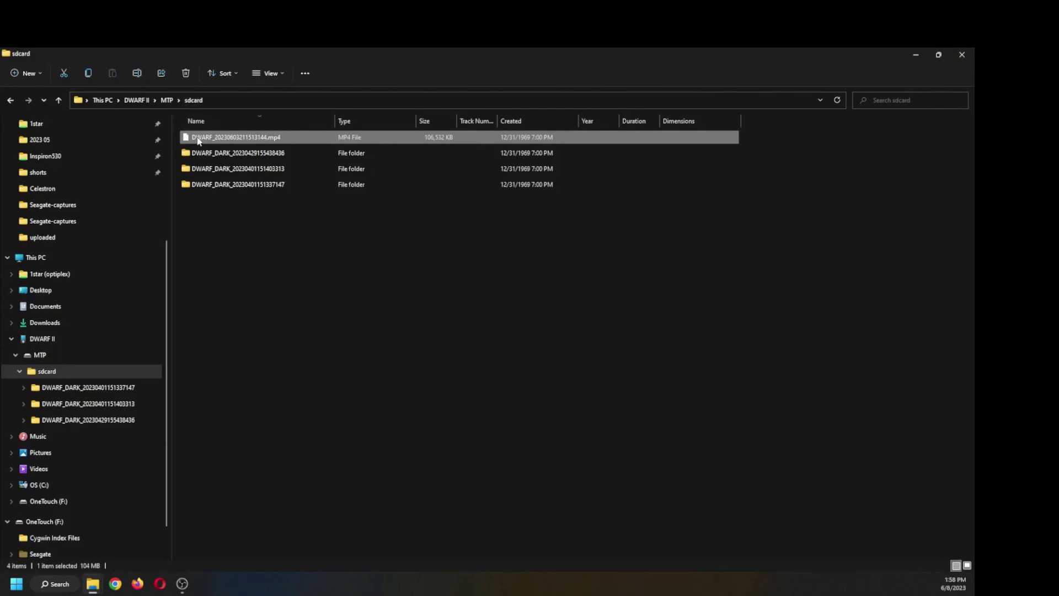
Copy DWARF_20230603211513144.mp4 from the sdcard to the desktop and close the folder
scroll(61, 215, "up", 2)
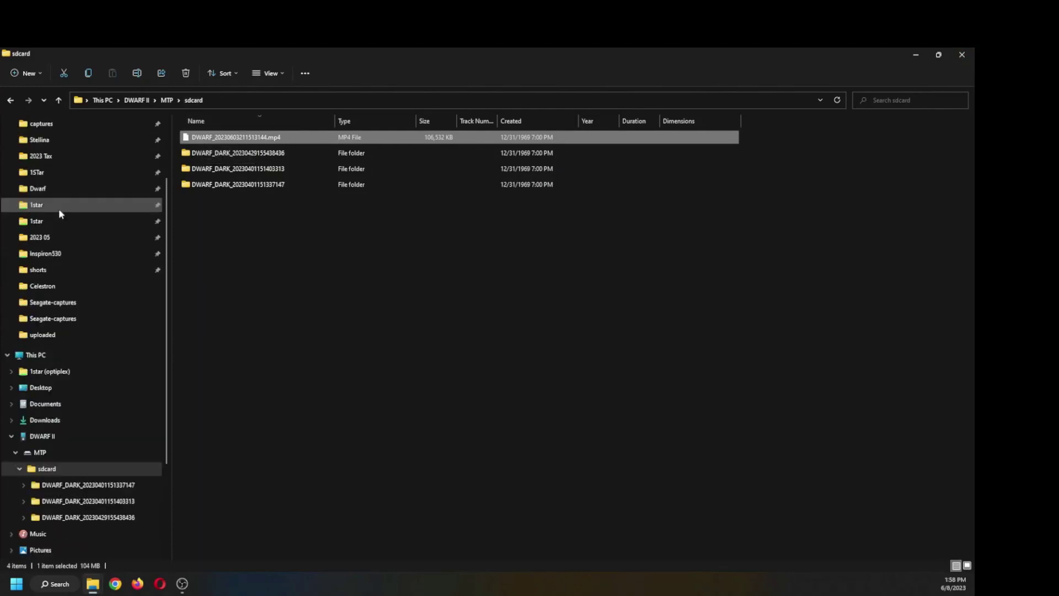
left_click(940, 55)
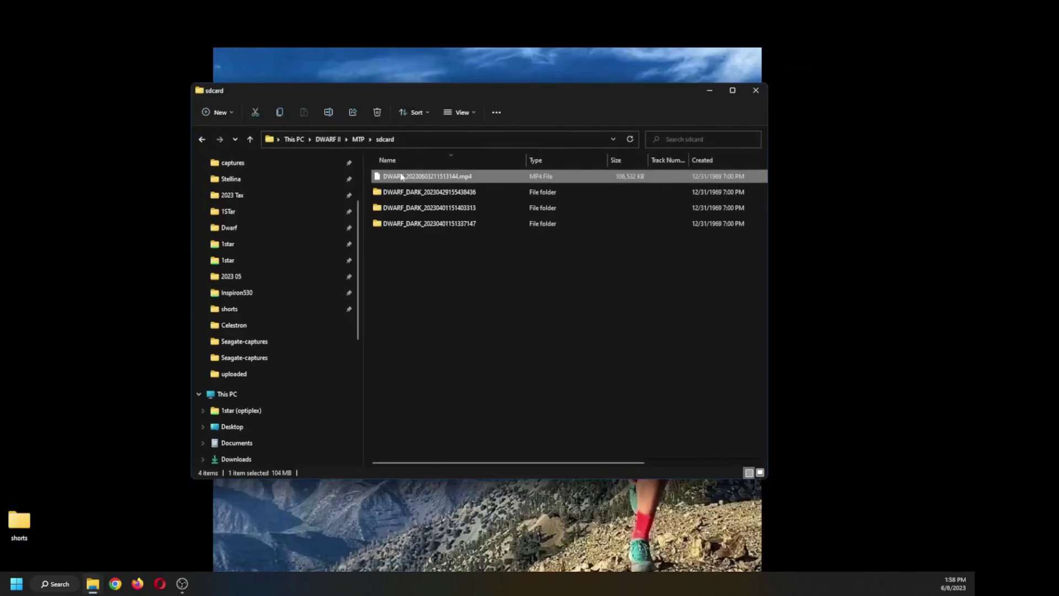
left_click_drag(400, 178, 100, 184)
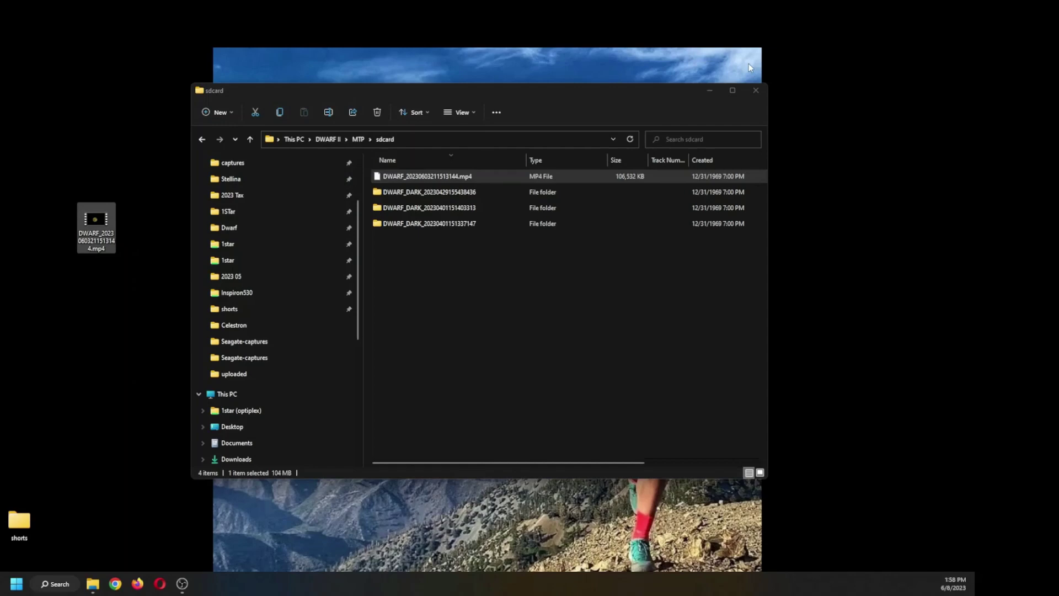
left_click(756, 90)
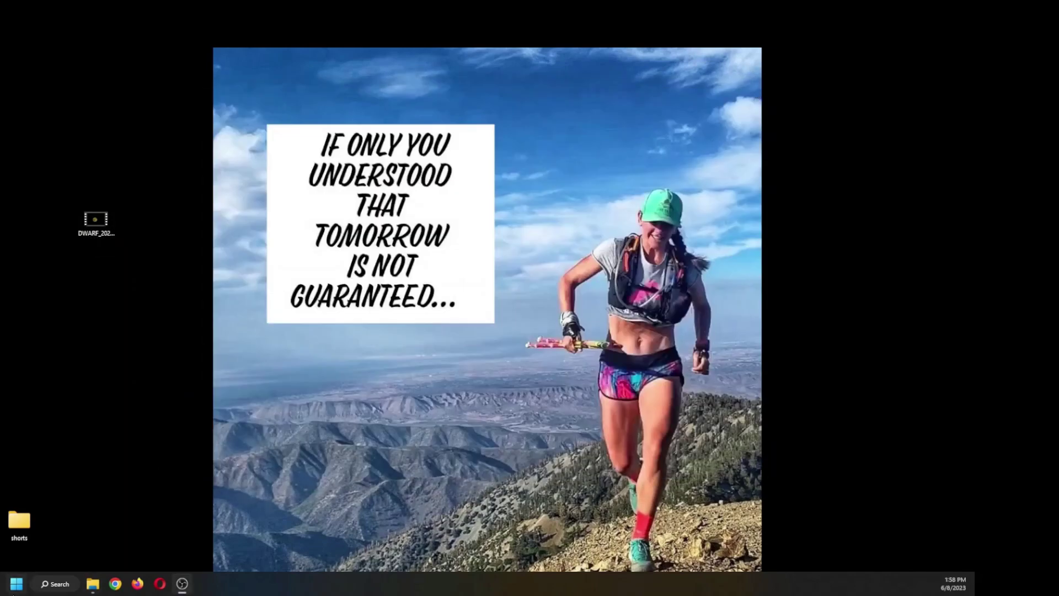
Launch PIPP and add the DWARF moon MP4 to its Source Files list
left_click(17, 584)
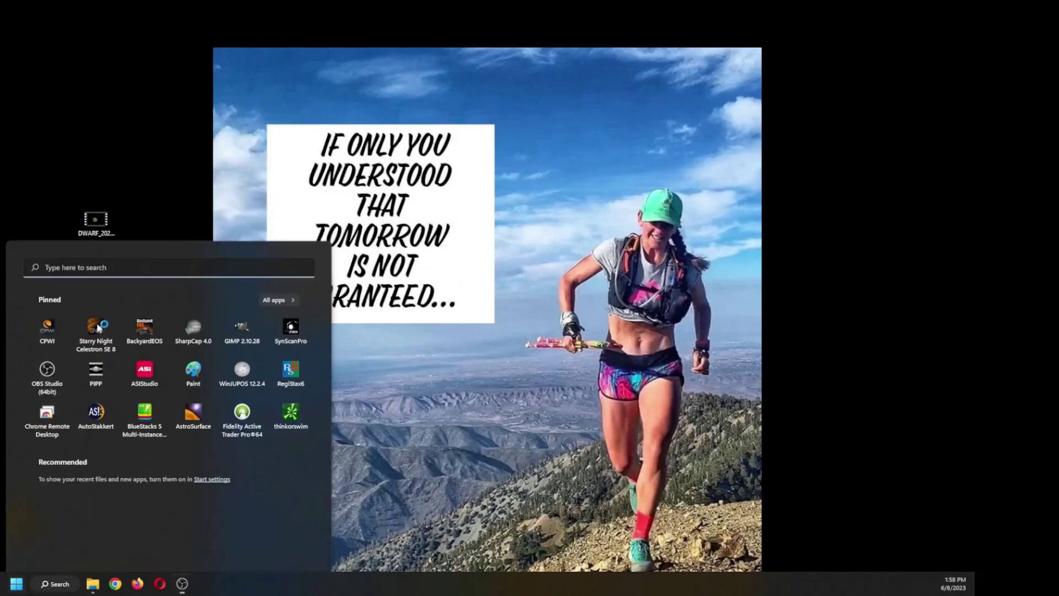
left_click(96, 368)
left_click_drag(189, 74, 444, 128)
left_click(95, 220)
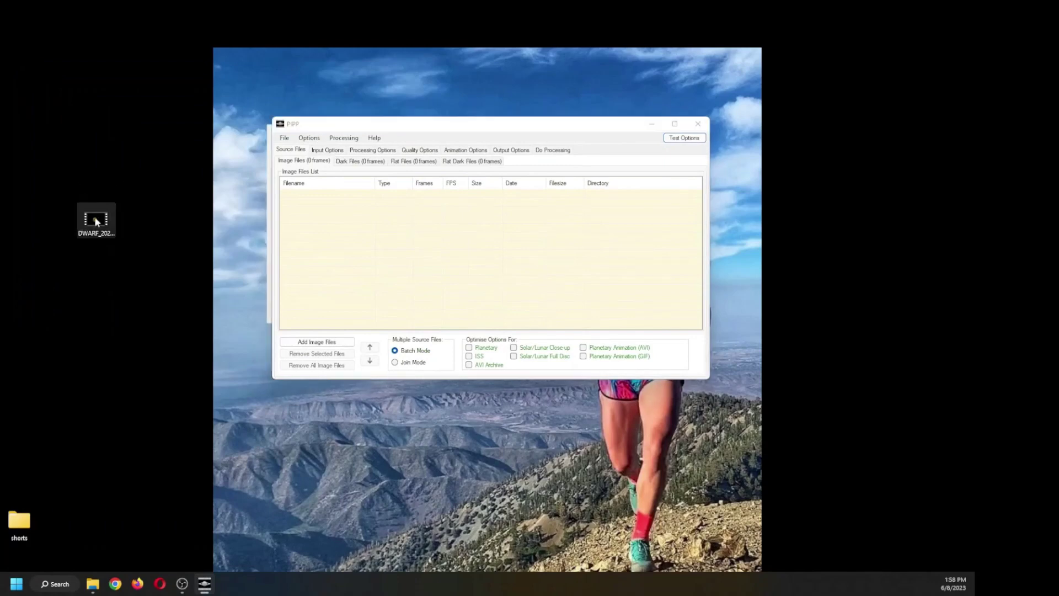
left_click_drag(95, 220, 368, 229)
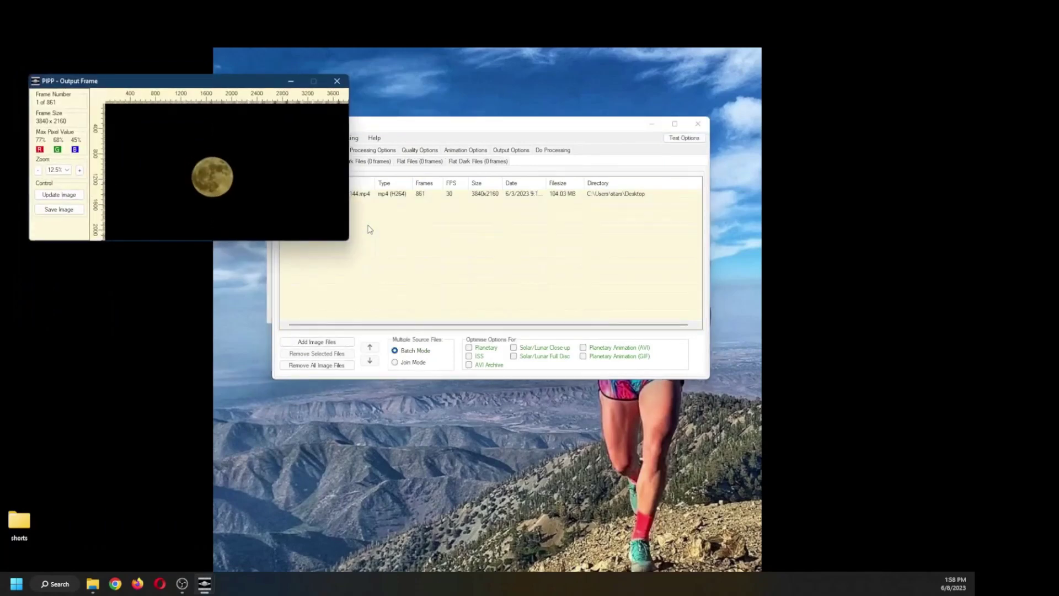
Close the Output Frame preview and enable Solar/Lunar Full Disc optimisation
left_click(337, 81)
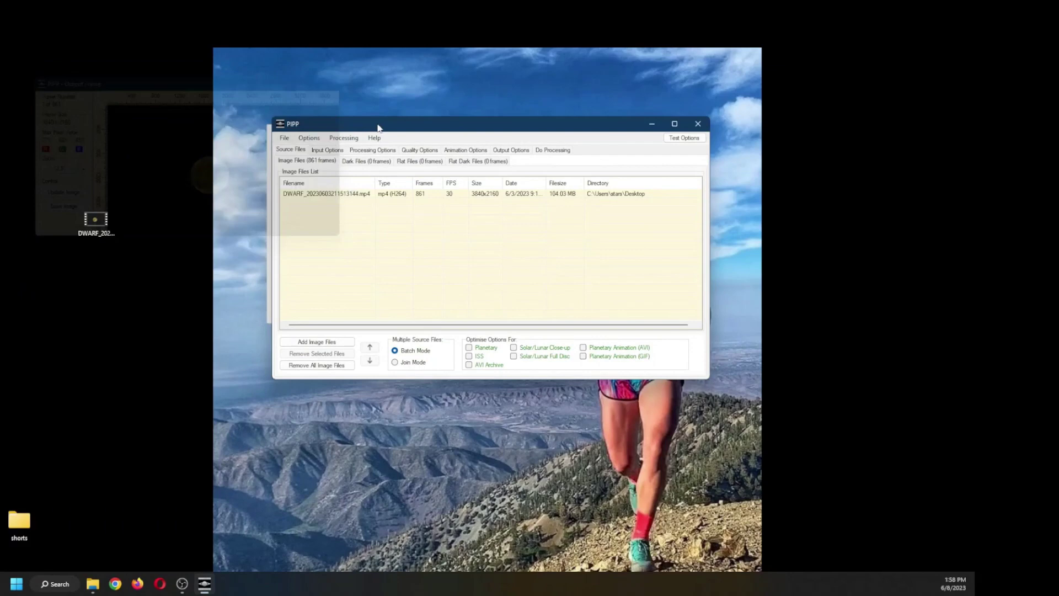
left_click(514, 356)
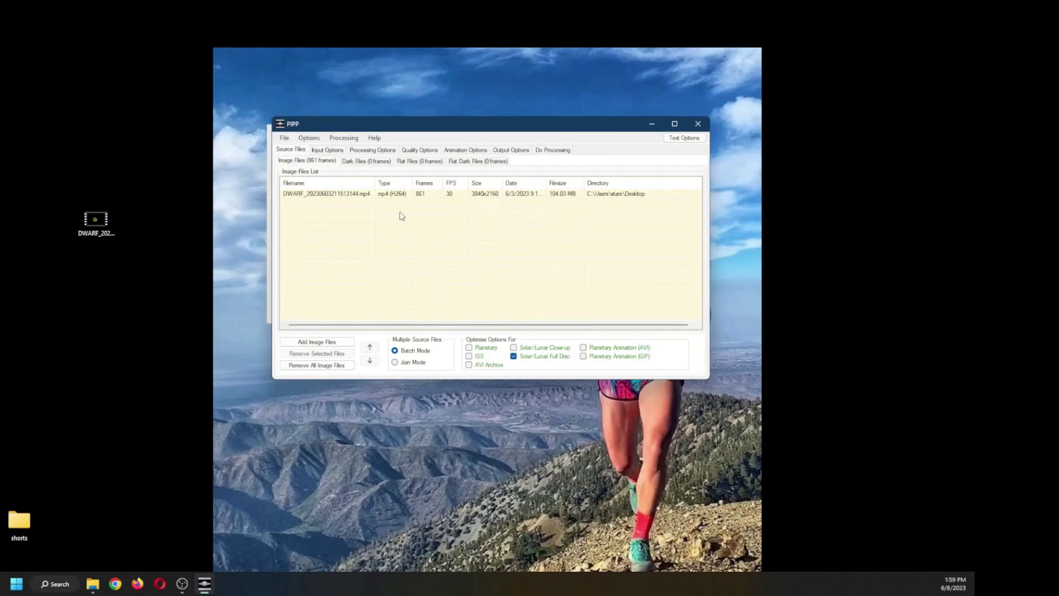
Untick Convert Colour To Monochrome so the moon frames stay in colour
left_click(326, 150)
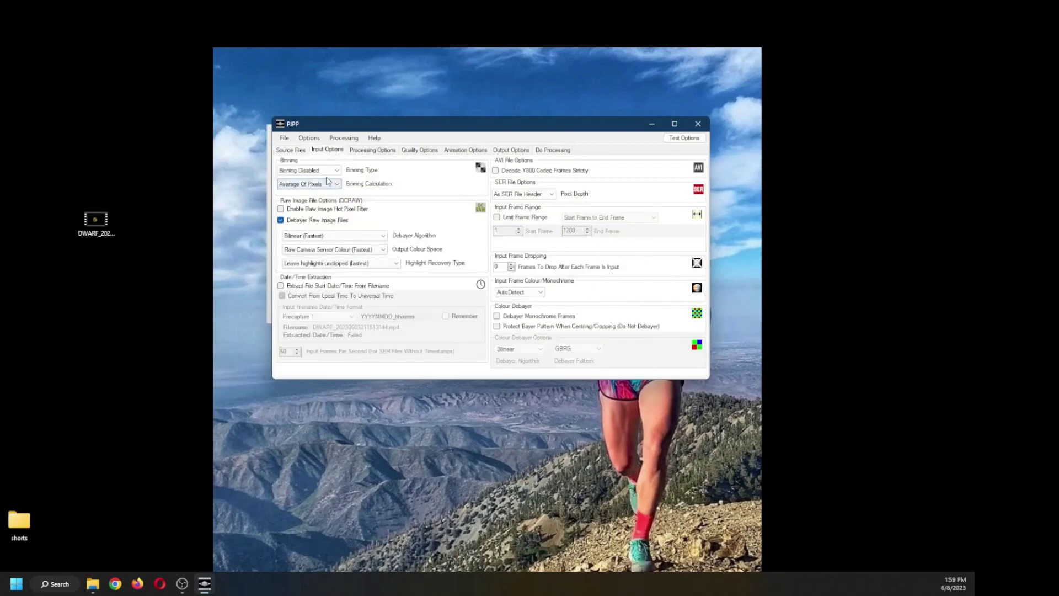
left_click(372, 150)
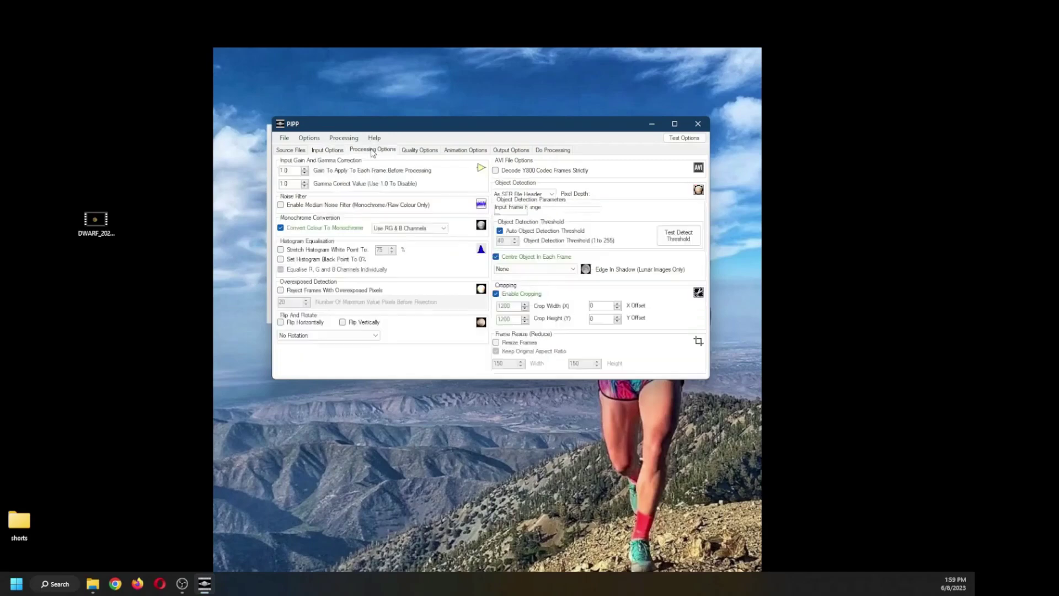
left_click(281, 229)
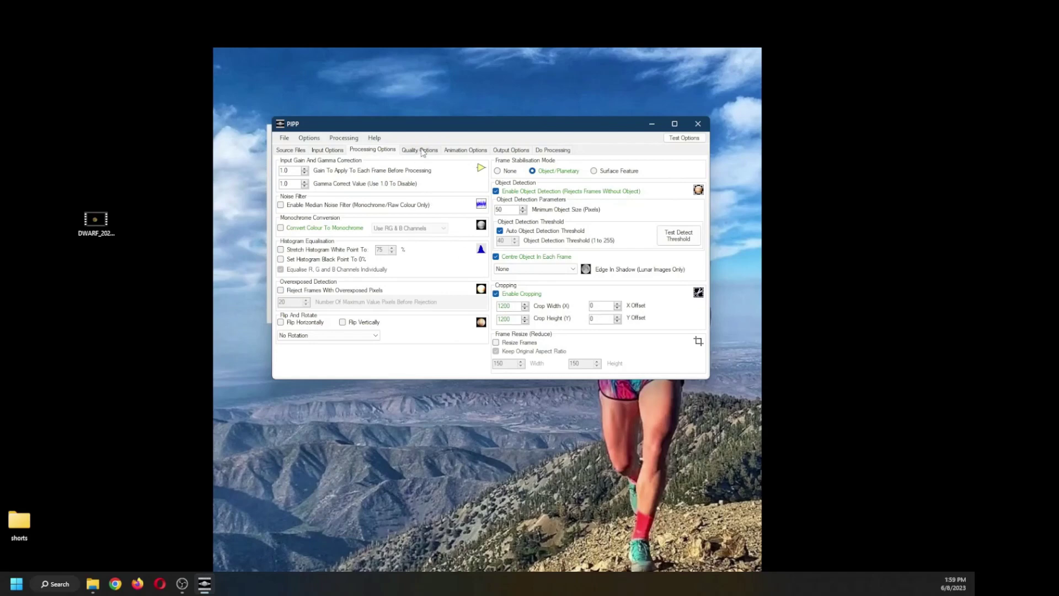
Turn off Reorder Frames and Enable Quality Estimation in Quality Options
left_click(422, 152)
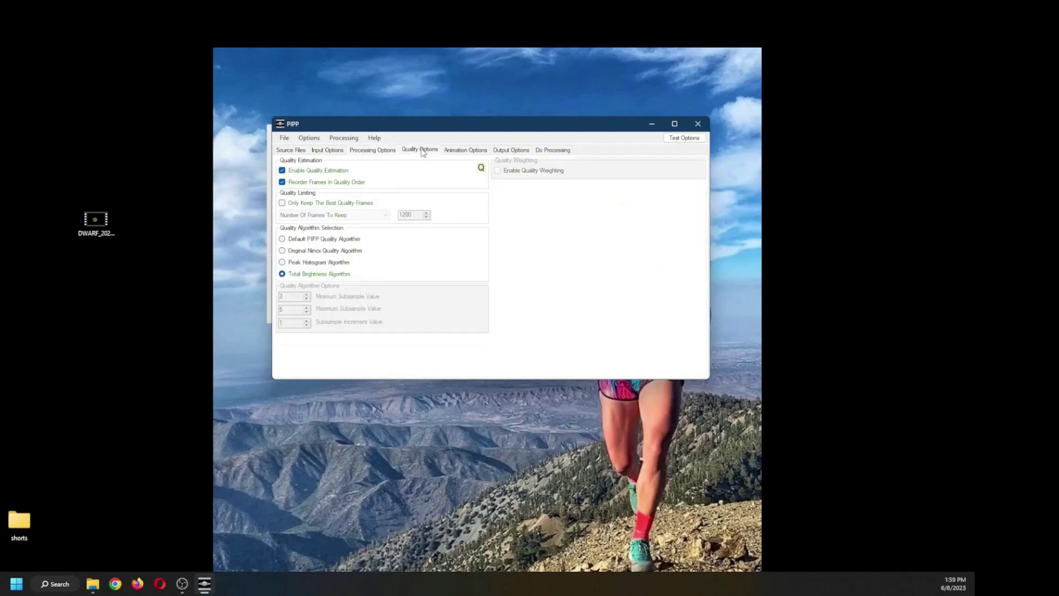
left_click(283, 182)
left_click(281, 171)
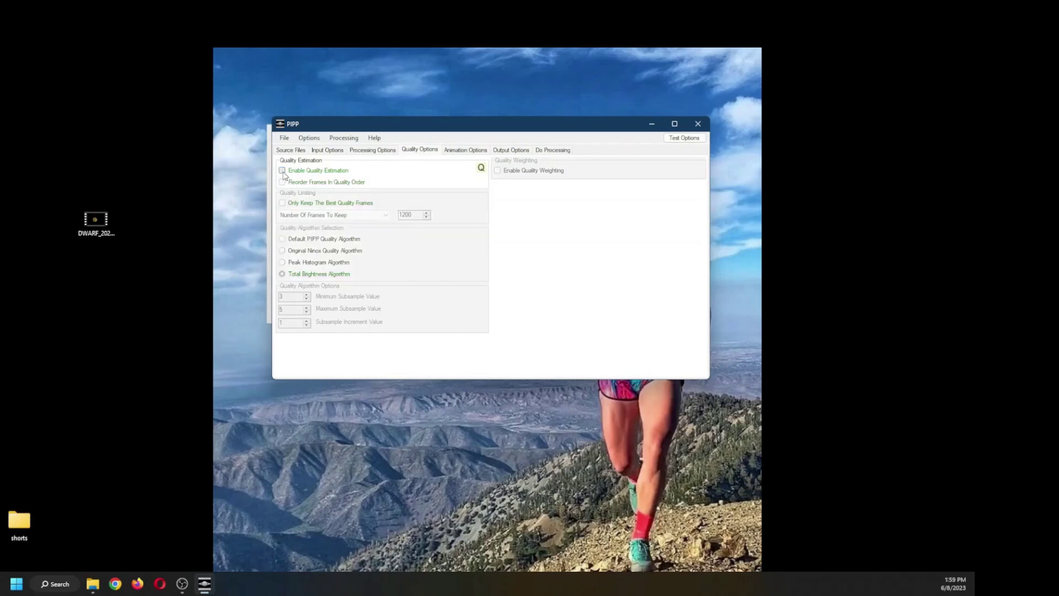
left_click(524, 152)
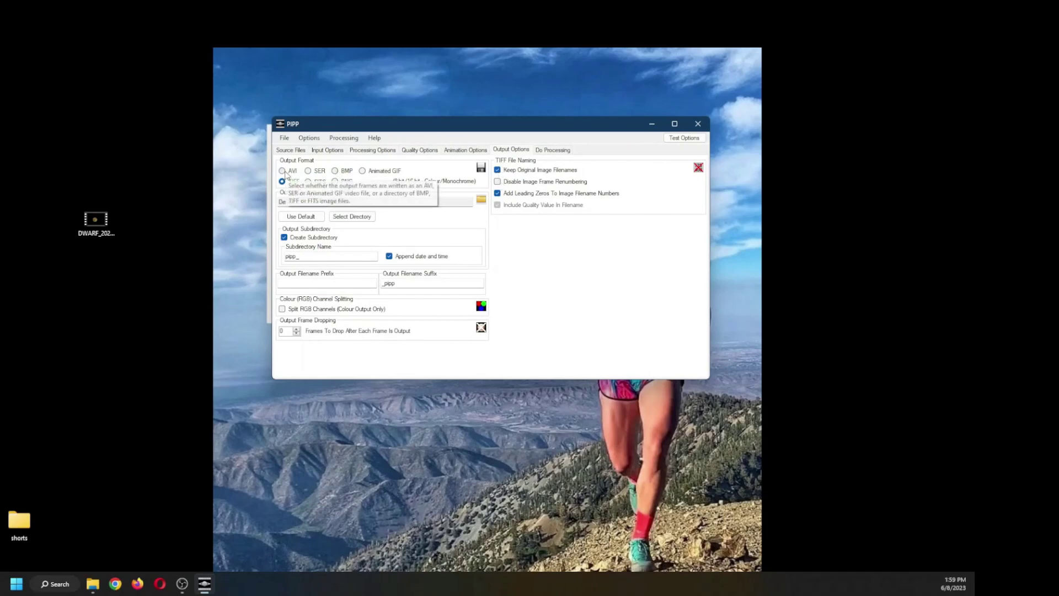
Set the output format to AVI and start processing the 861 moon frames
left_click(282, 171)
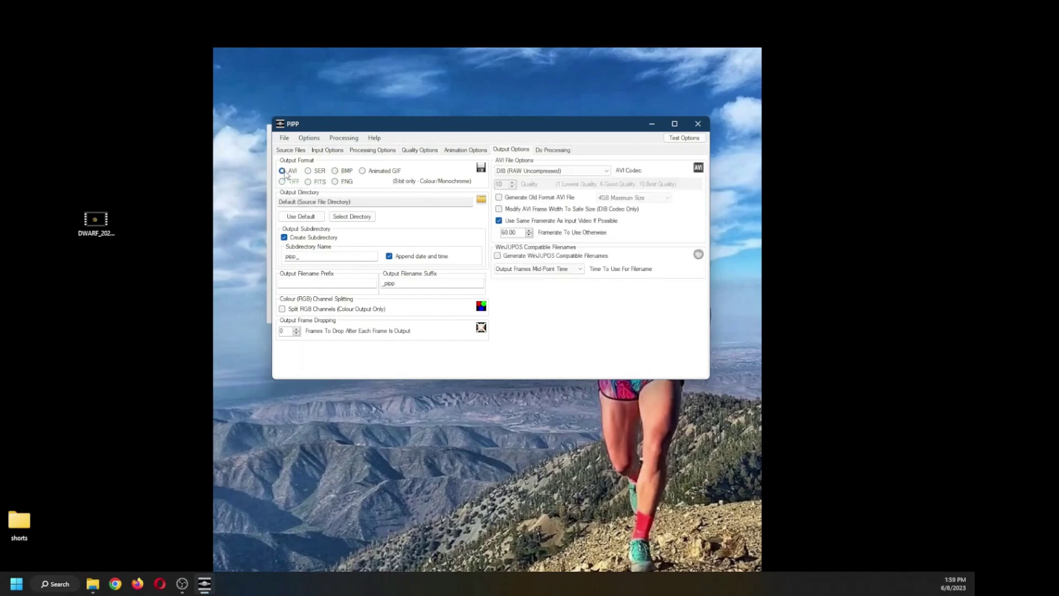
left_click(549, 151)
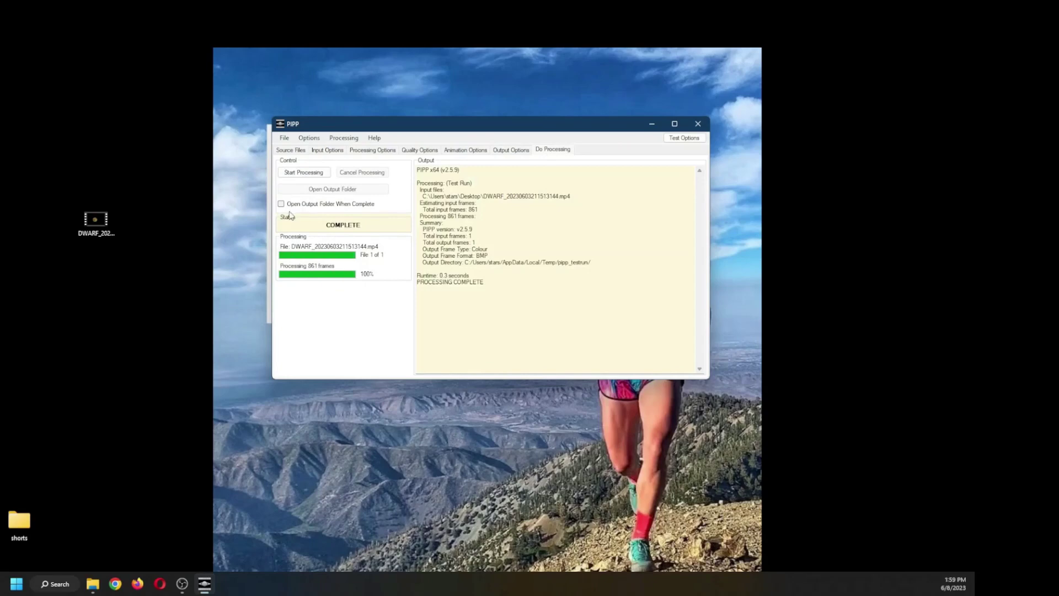
left_click(304, 173)
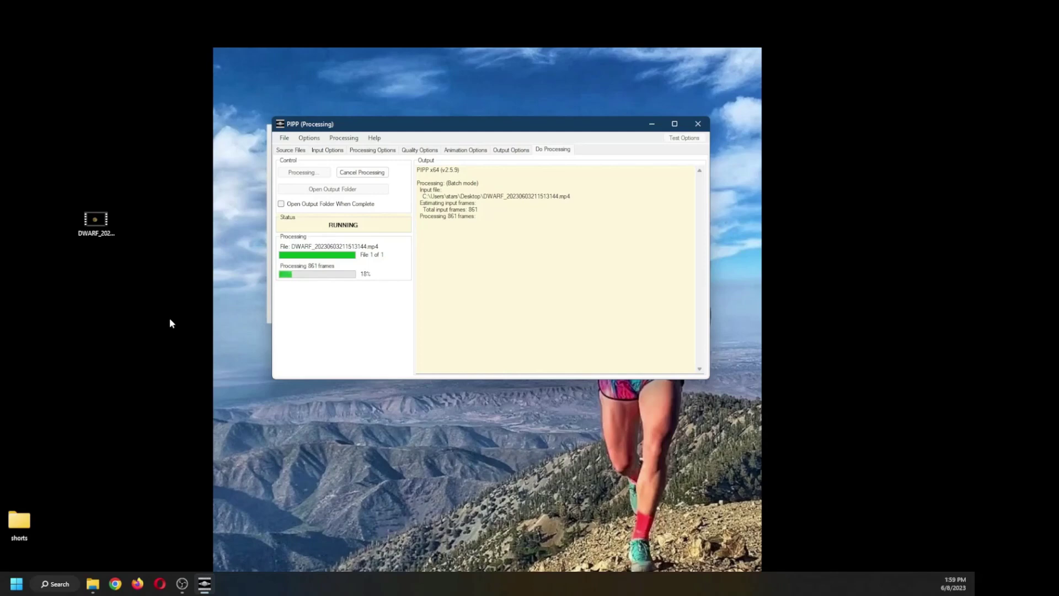
Launch and maximise AstroSurface, then bring PIPP forward to watch the conversion complete
left_click(16, 585)
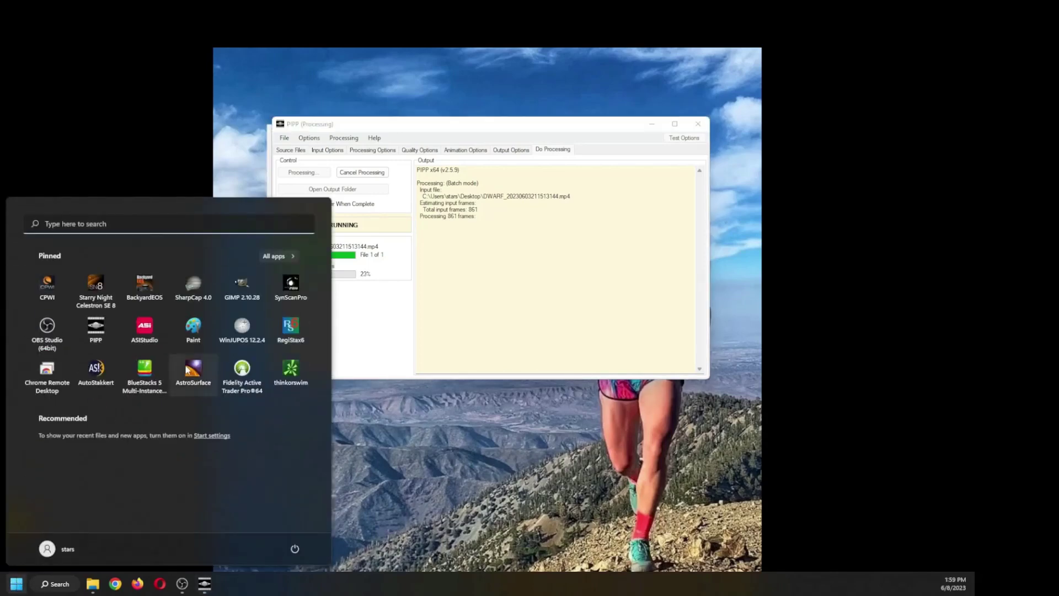
left_click(193, 370)
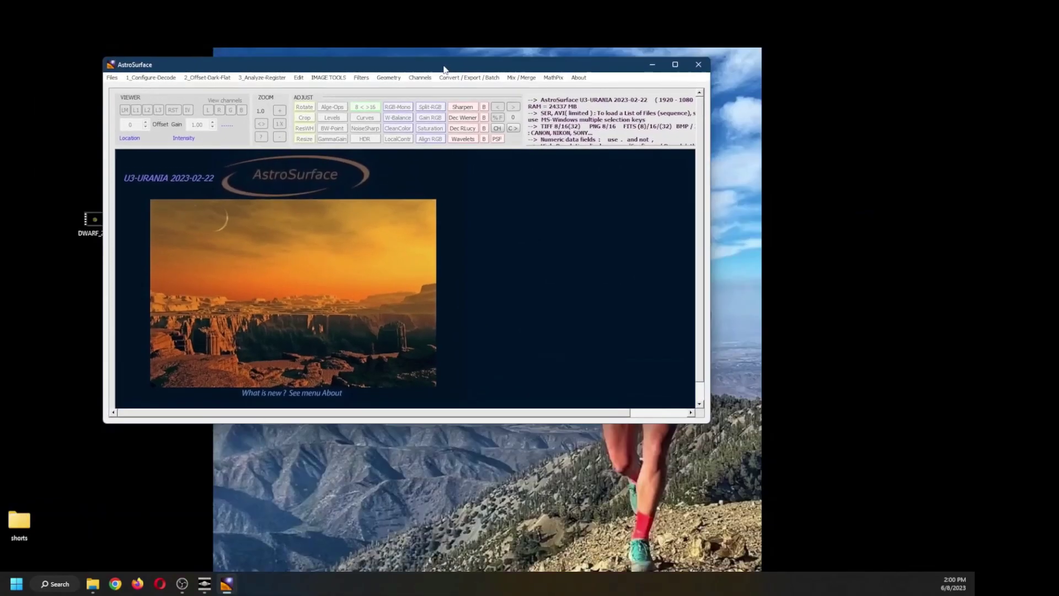
left_click(675, 64)
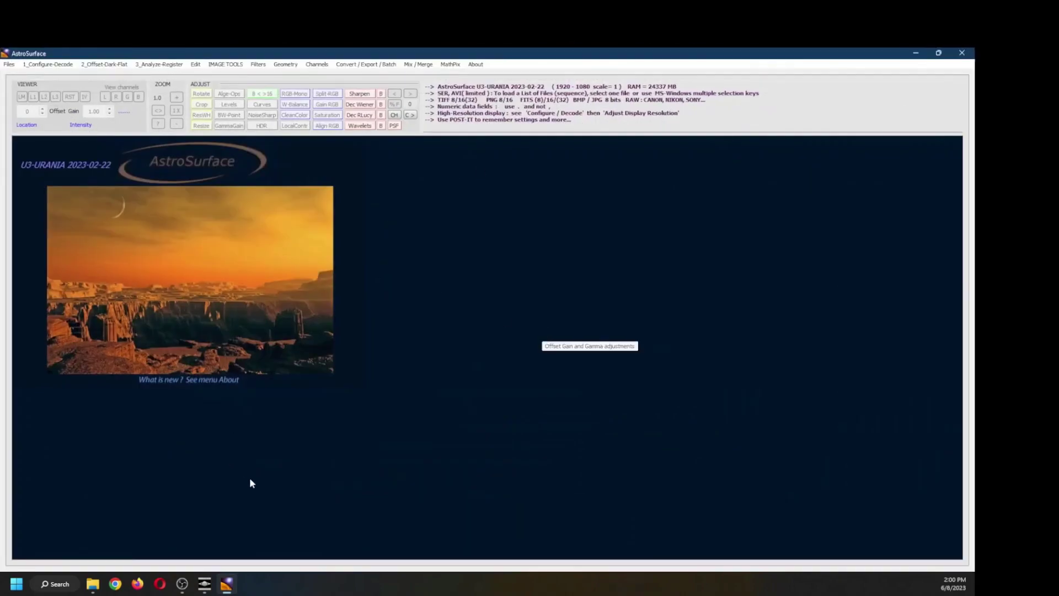
left_click(207, 586)
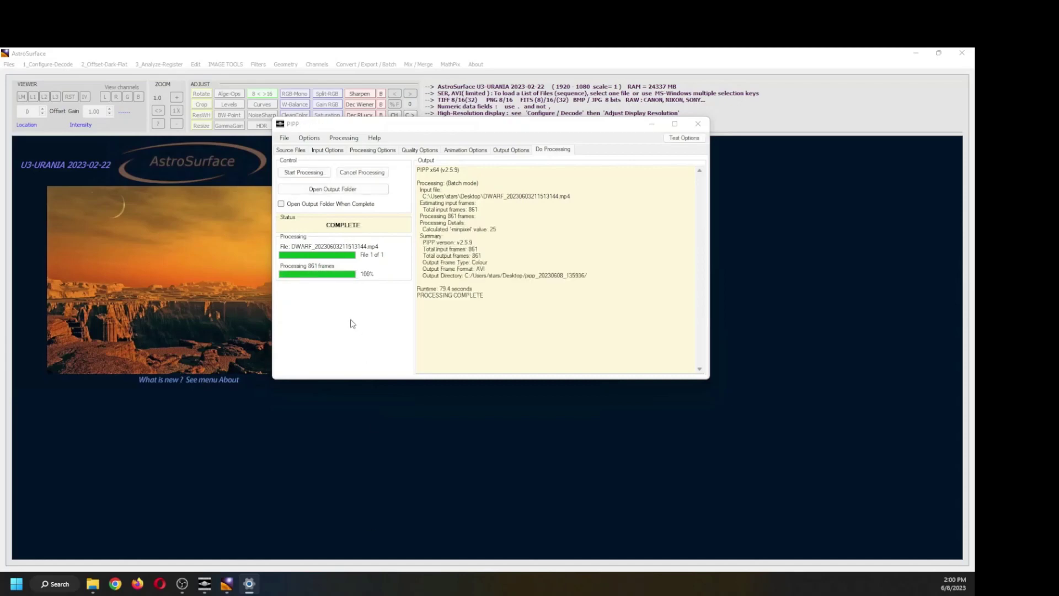
Close PIPP and load the converted moon AVI from Desktop > pipp_20230608_135936 into AstroSurface
left_click(699, 124)
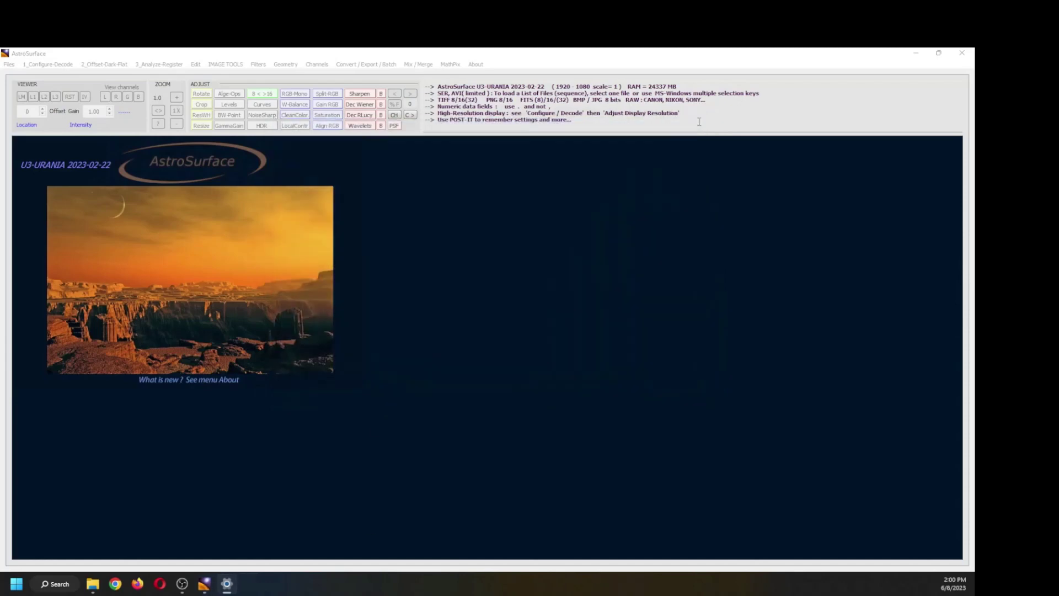
left_click(9, 64)
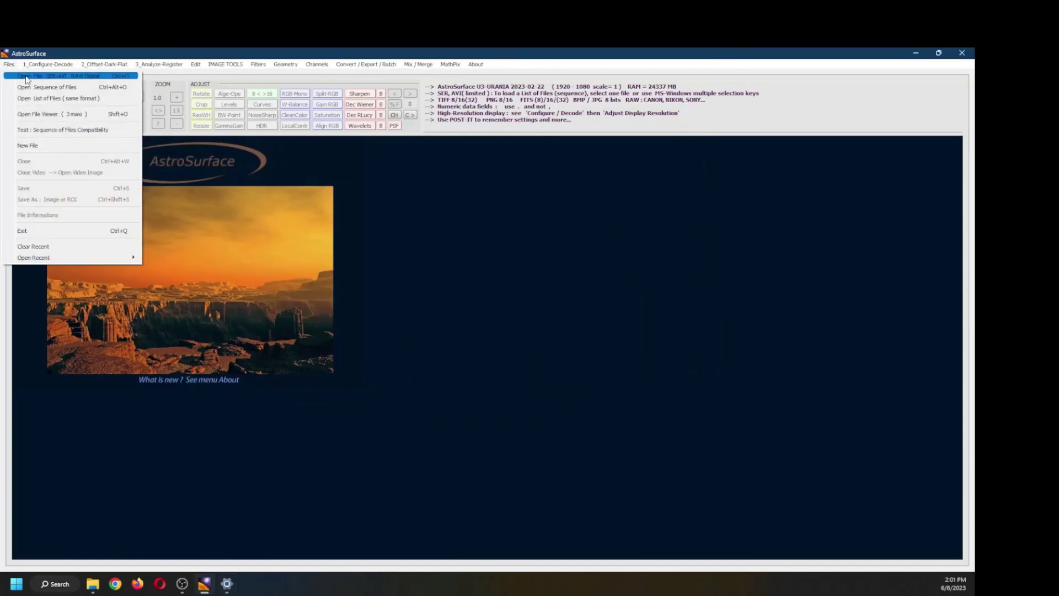
left_click(25, 75)
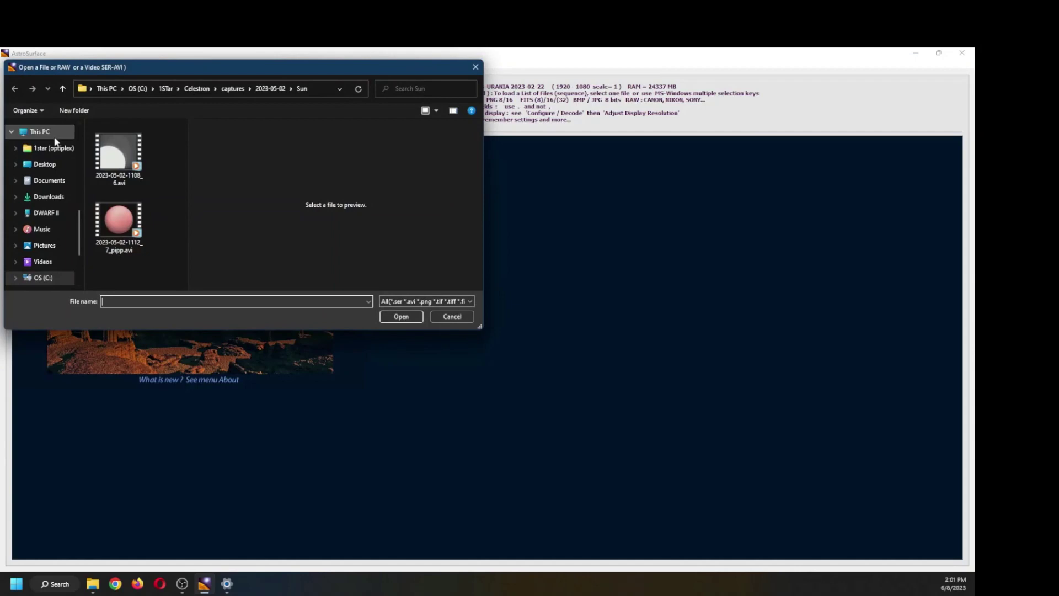
scroll(44, 182, "up", 5)
scroll(41, 146, "up", 3)
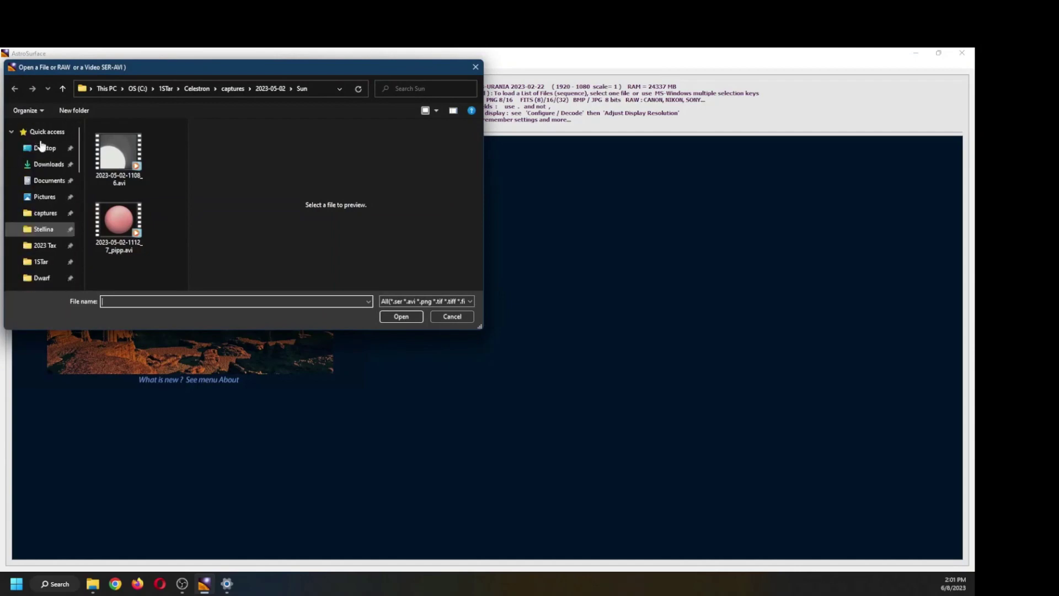
left_click(44, 149)
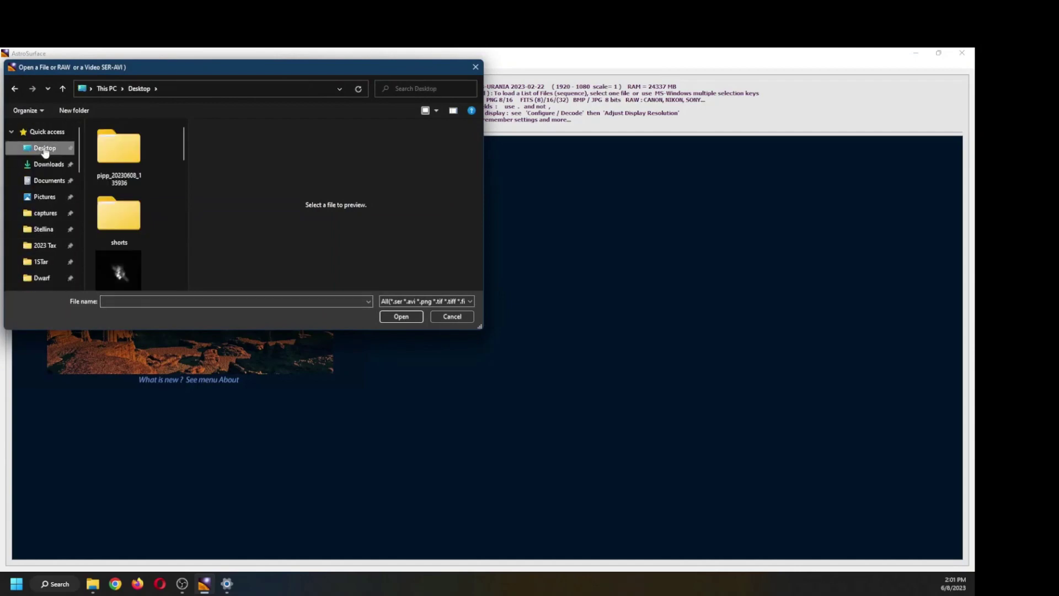
left_click(120, 150)
double_click(120, 150)
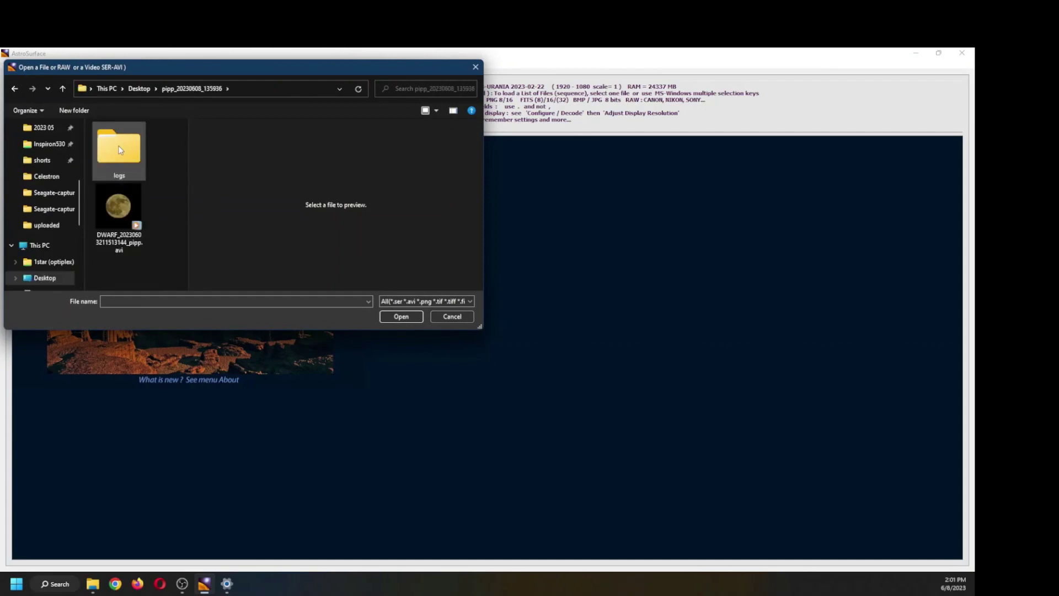
left_click(115, 211)
left_click(399, 318)
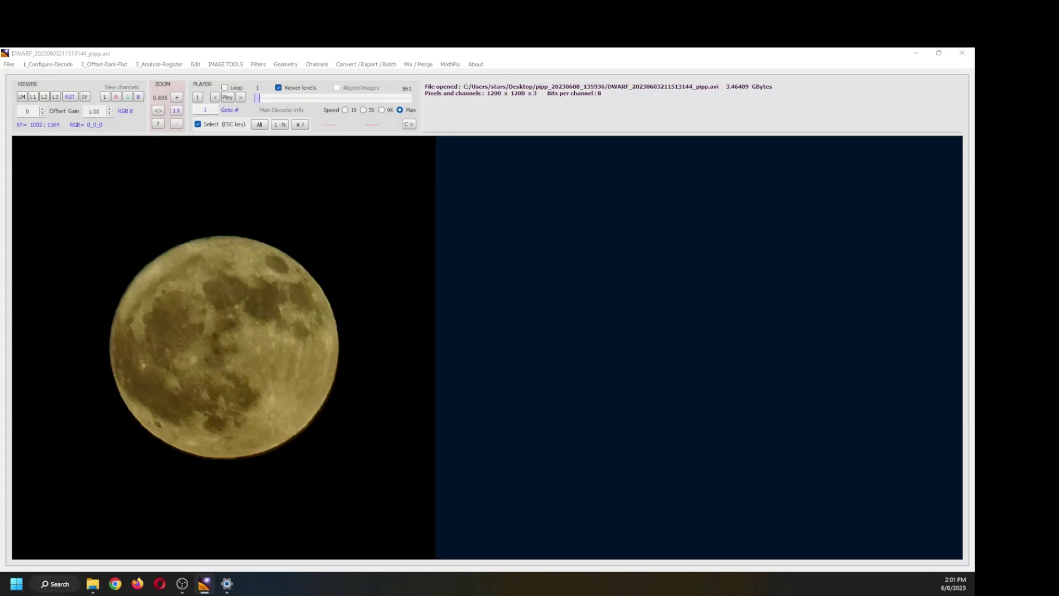
Mark the moon as the DISK target and analyze all 861 frames, selecting the 168 best
left_click_drag(440, 89, 504, 217)
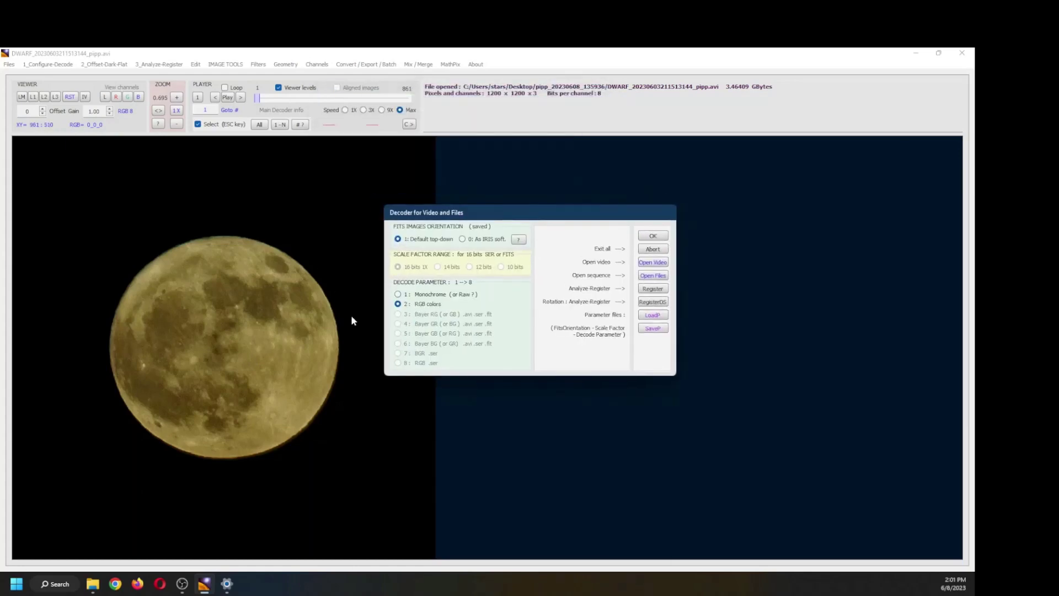
left_click(654, 289)
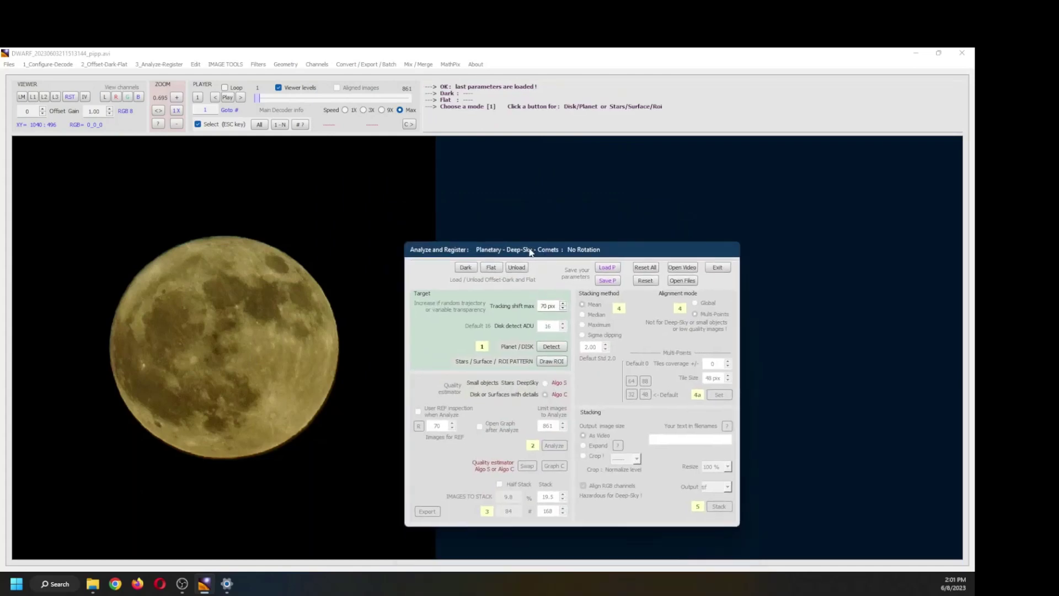
left_click_drag(529, 246, 508, 180)
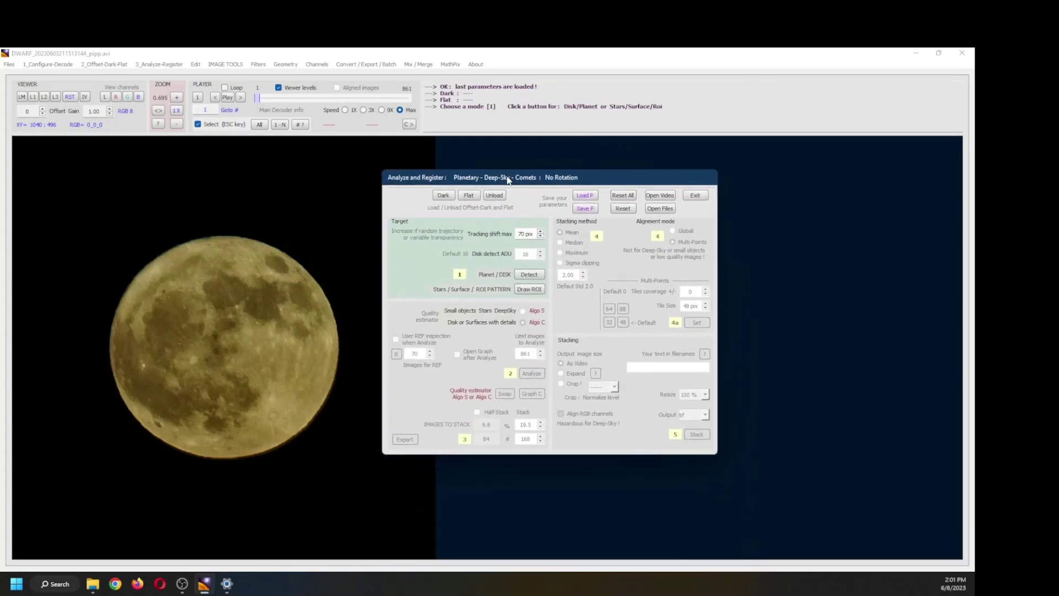
left_click(509, 275)
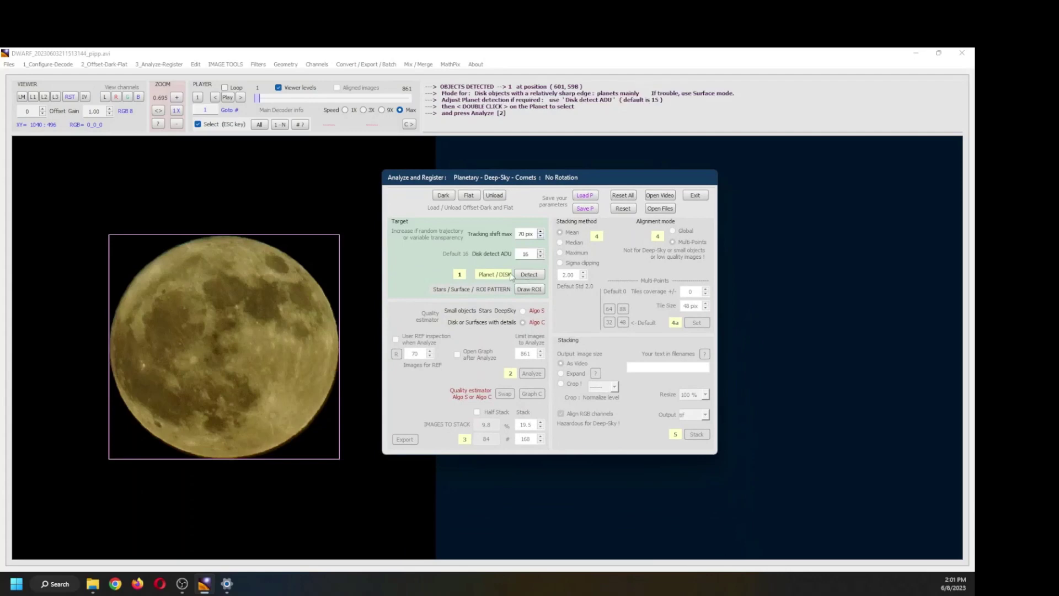
double_click(205, 332)
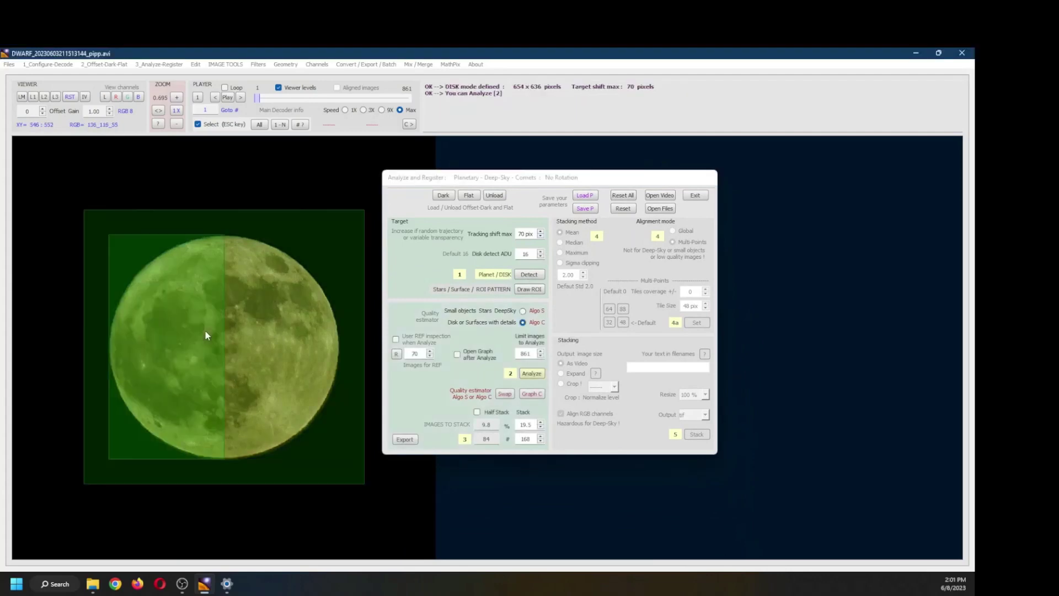
left_click(530, 374)
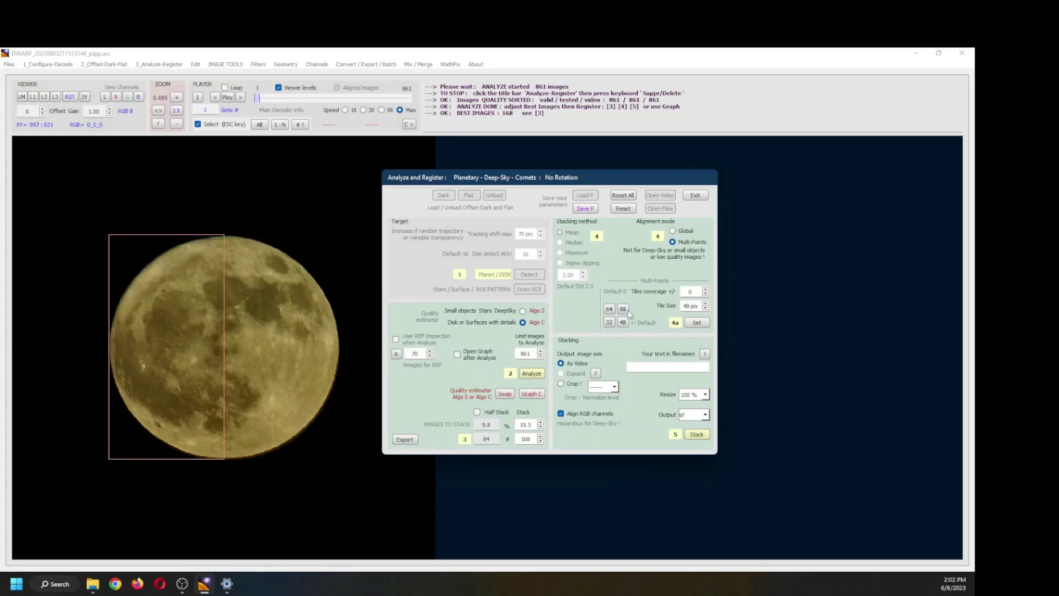
left_click(609, 309)
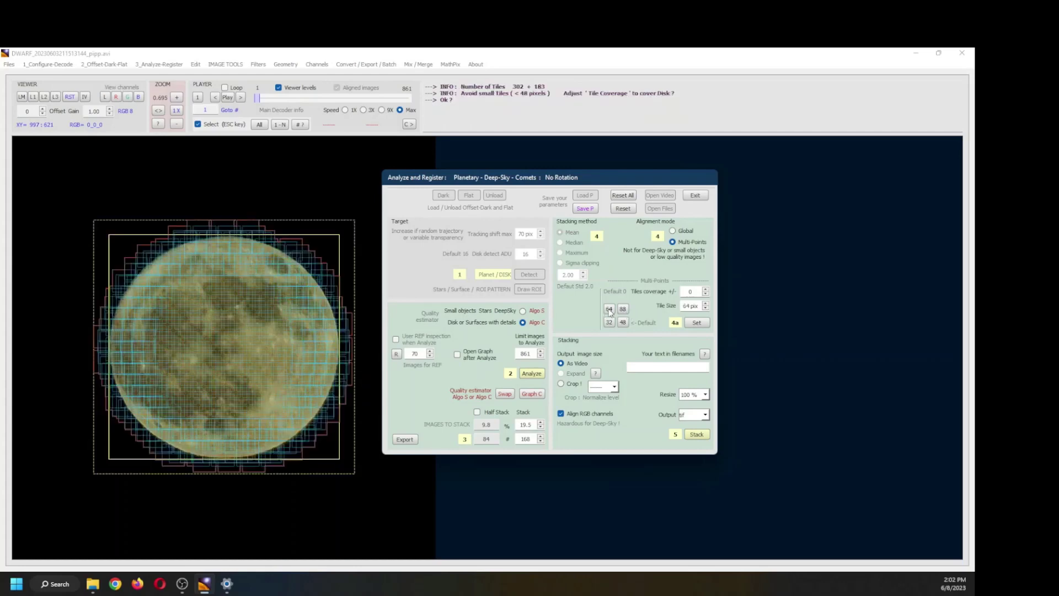
left_click(698, 435)
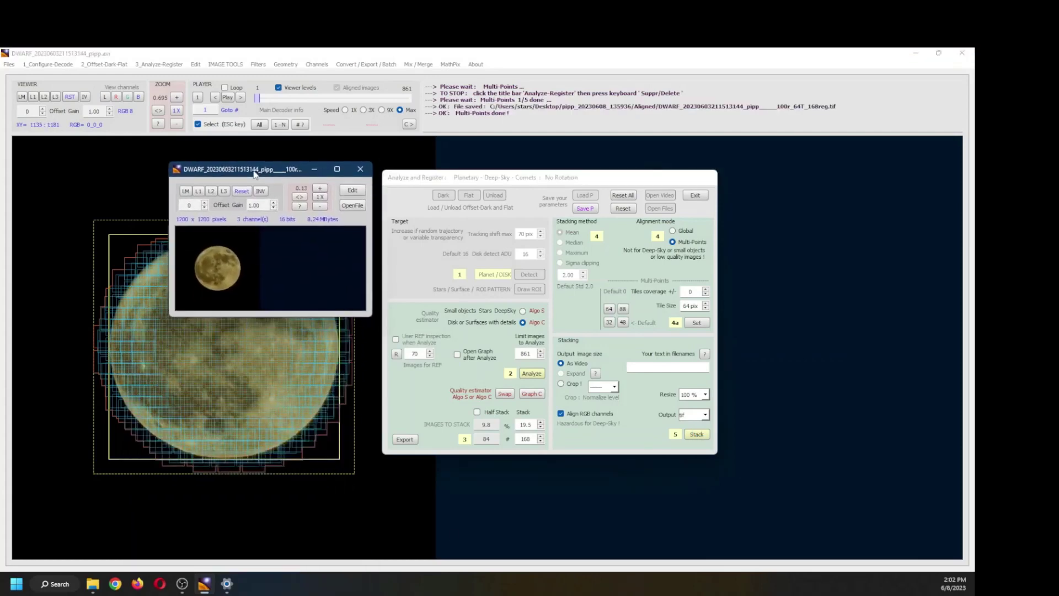
left_click(355, 191)
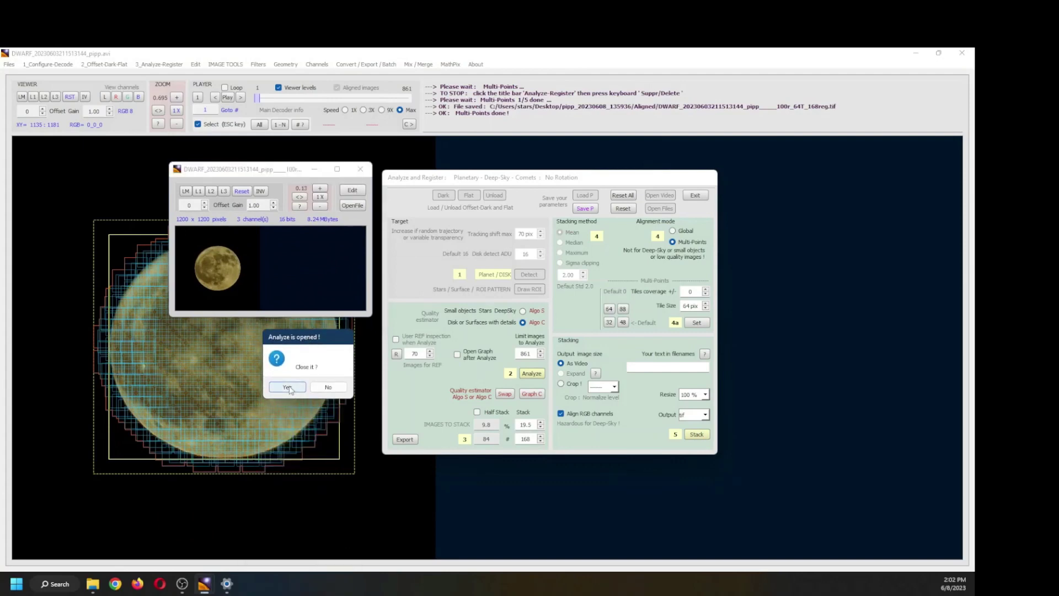
left_click(288, 388)
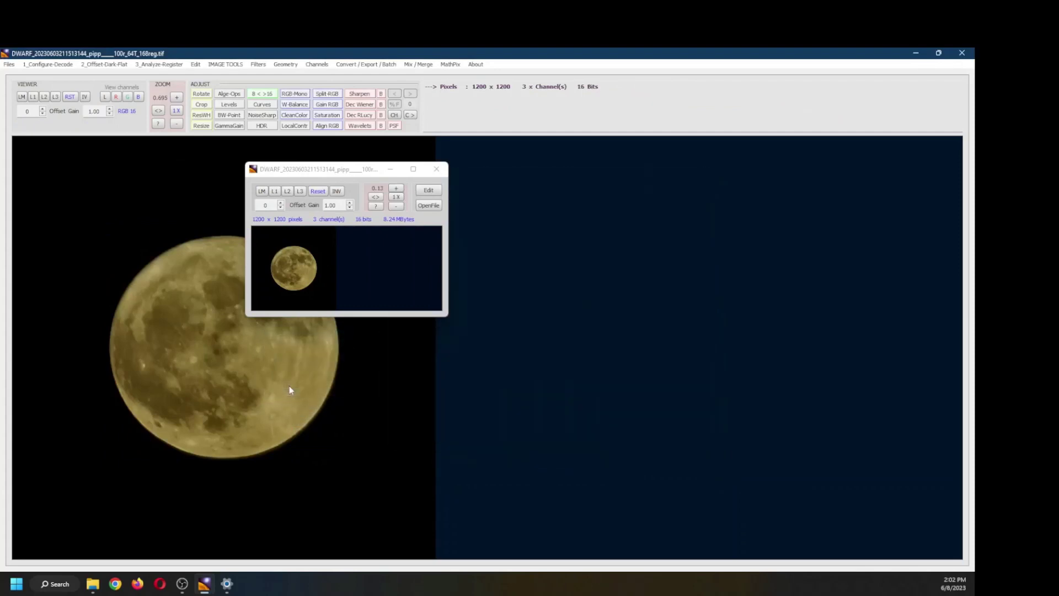
Apply an automatic levels stretch from 0 to 50223 ADU to the stacked moon
left_click(437, 169)
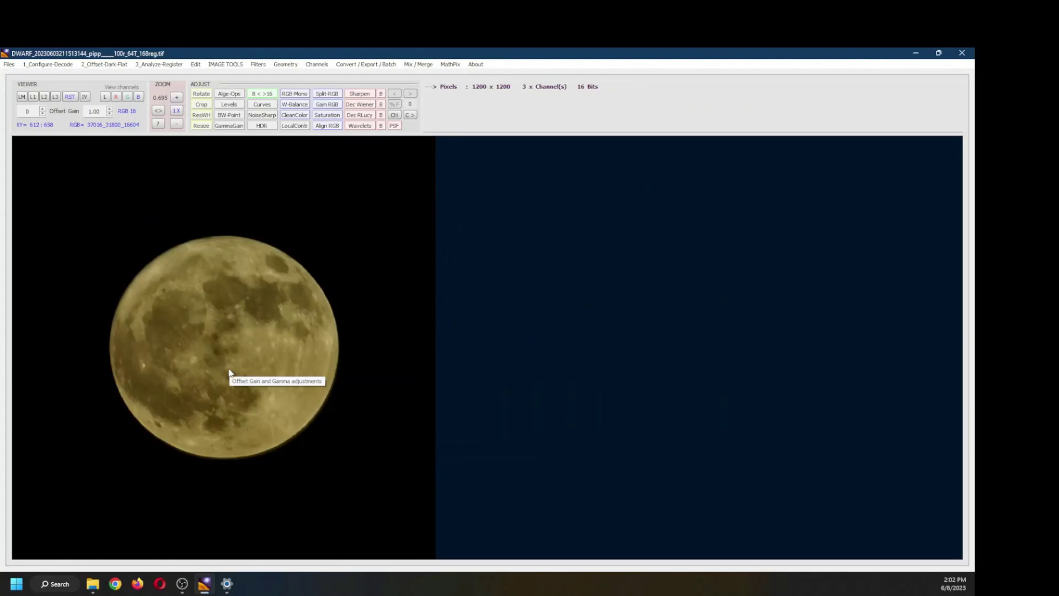
left_click(228, 105)
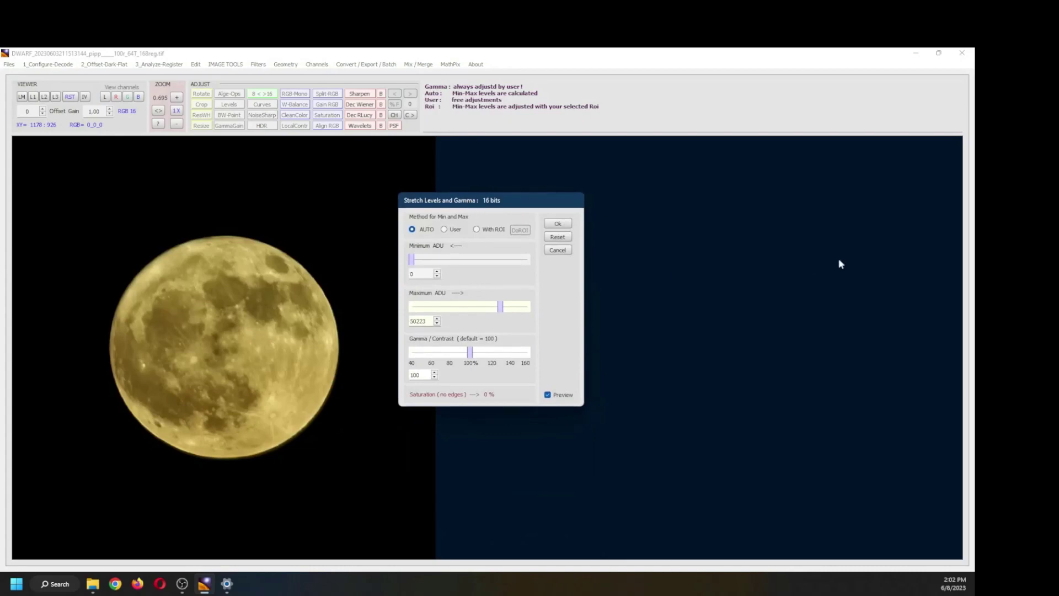
left_click(558, 223)
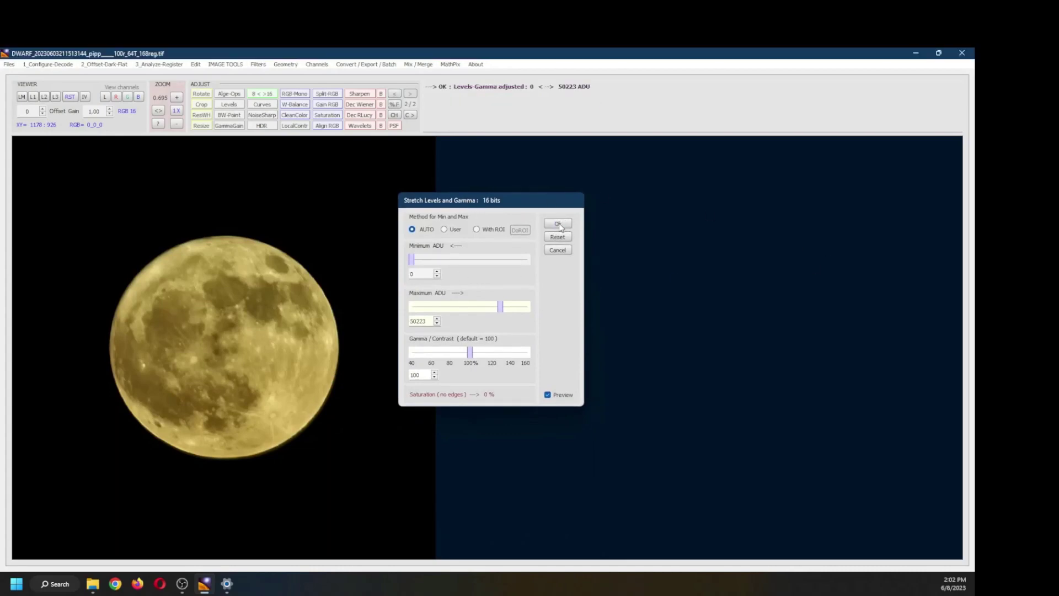
left_click(321, 126)
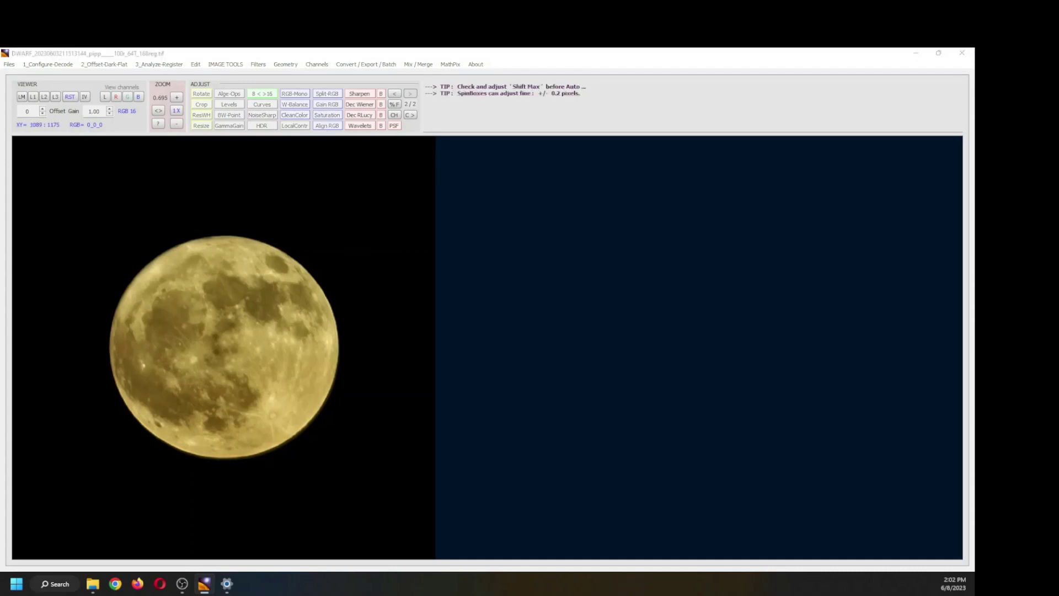
Align RGB channels on a moon region, shifting red 0.3, 0 and blue -0.5, -1.5 pixels
left_click_drag(515, 428, 446, 199)
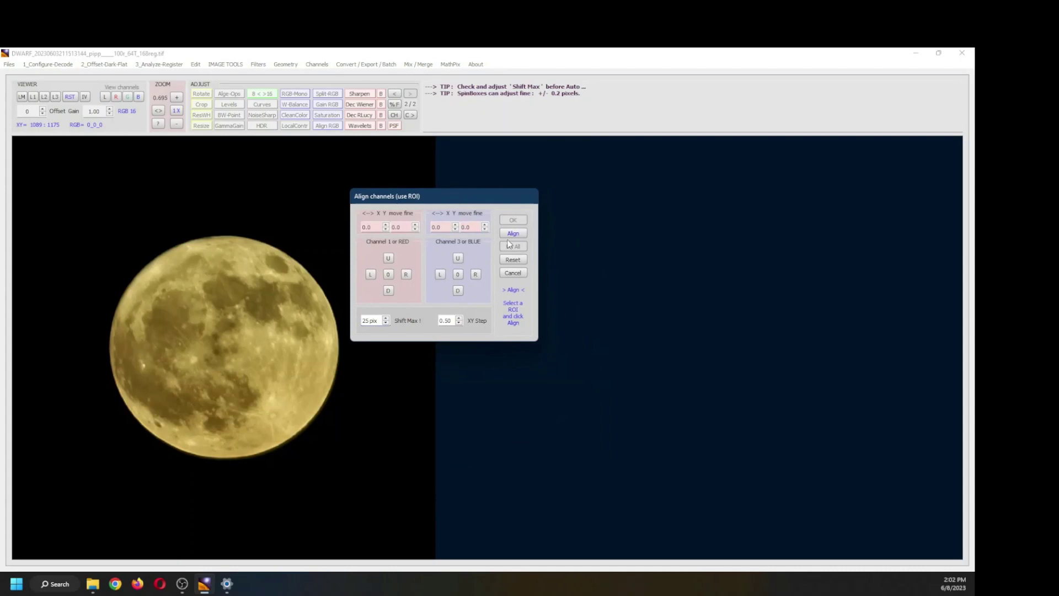
left_click(511, 234)
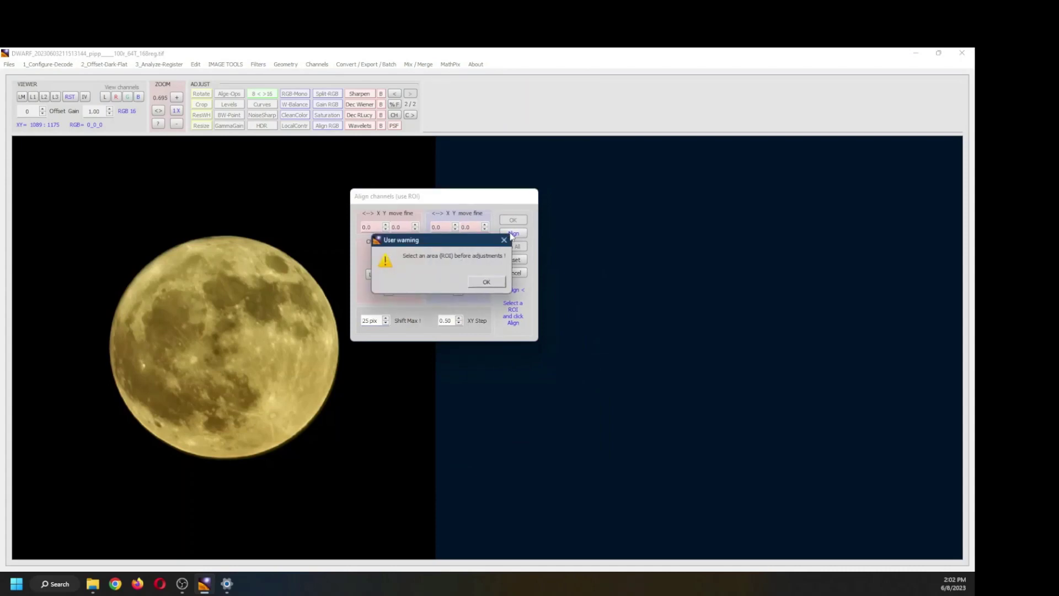
left_click(486, 282)
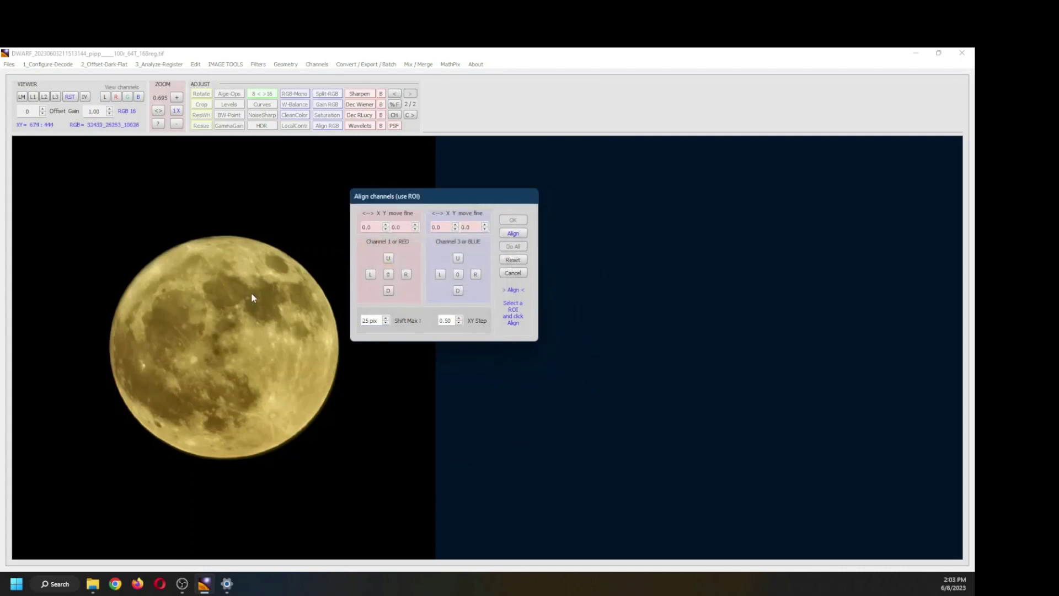
left_click_drag(254, 294, 302, 337)
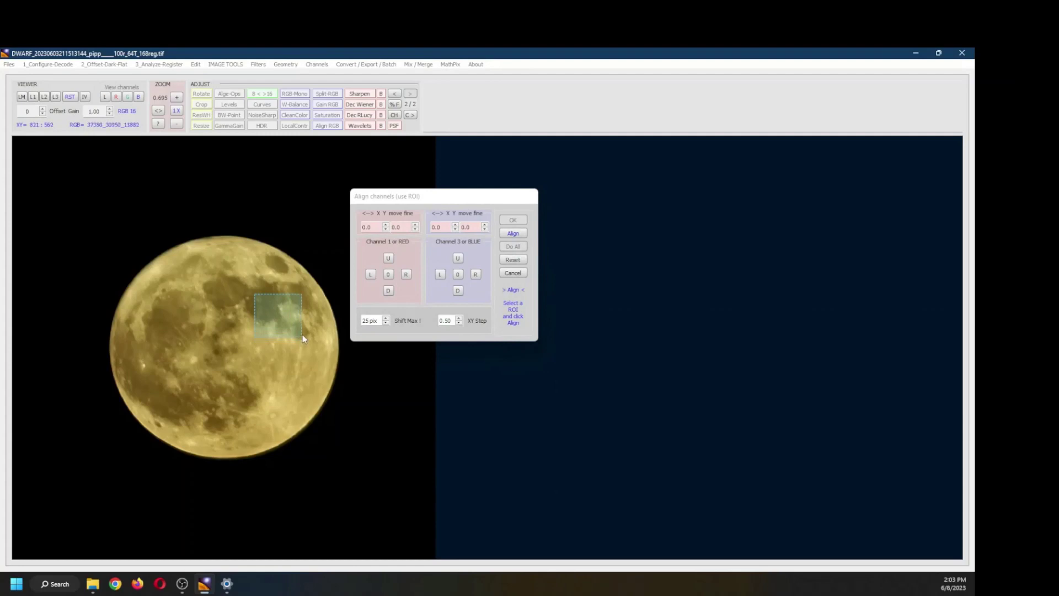
left_click(513, 234)
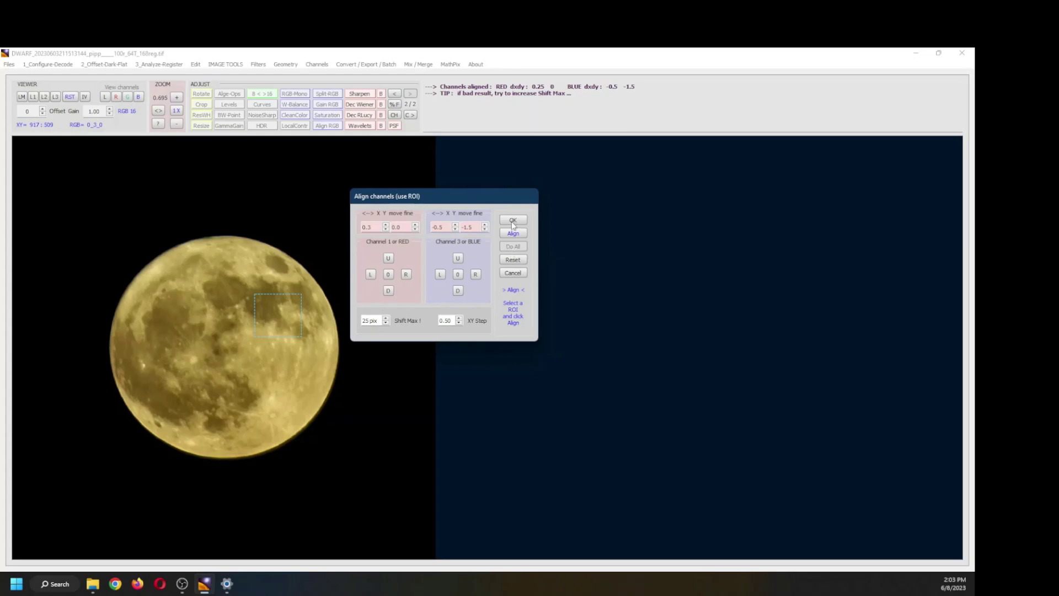
left_click(513, 221)
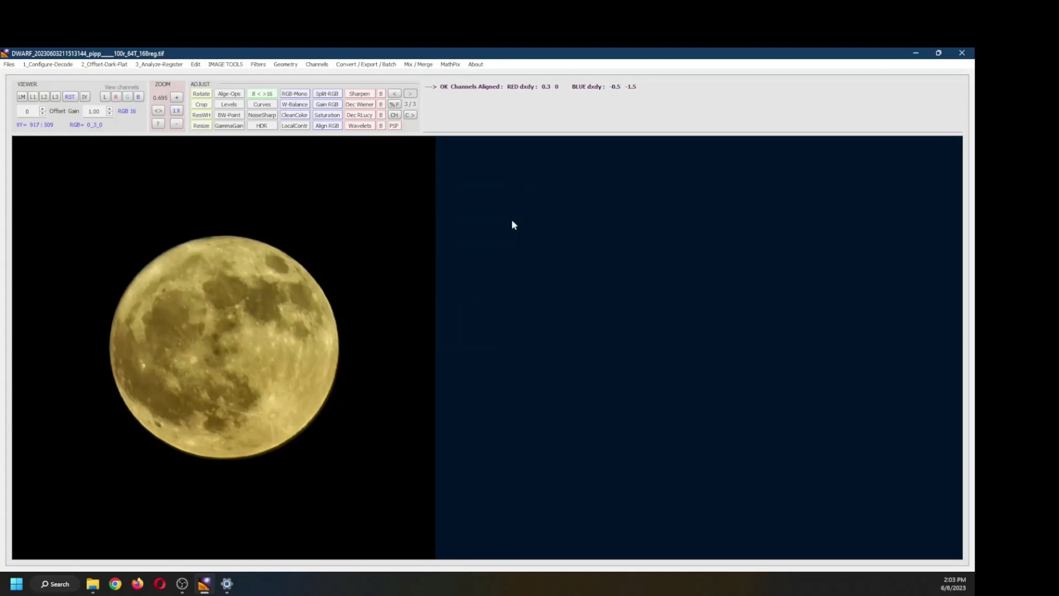
Reset the wavelet settings and raise the noise prefilter, previewing on a moon region
left_click(359, 126)
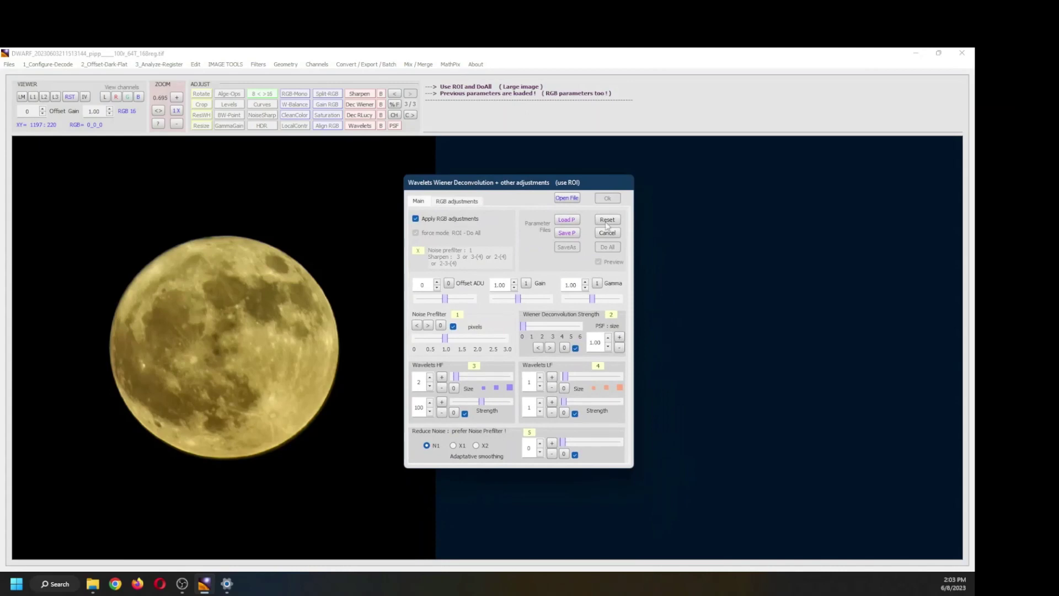
left_click(607, 220)
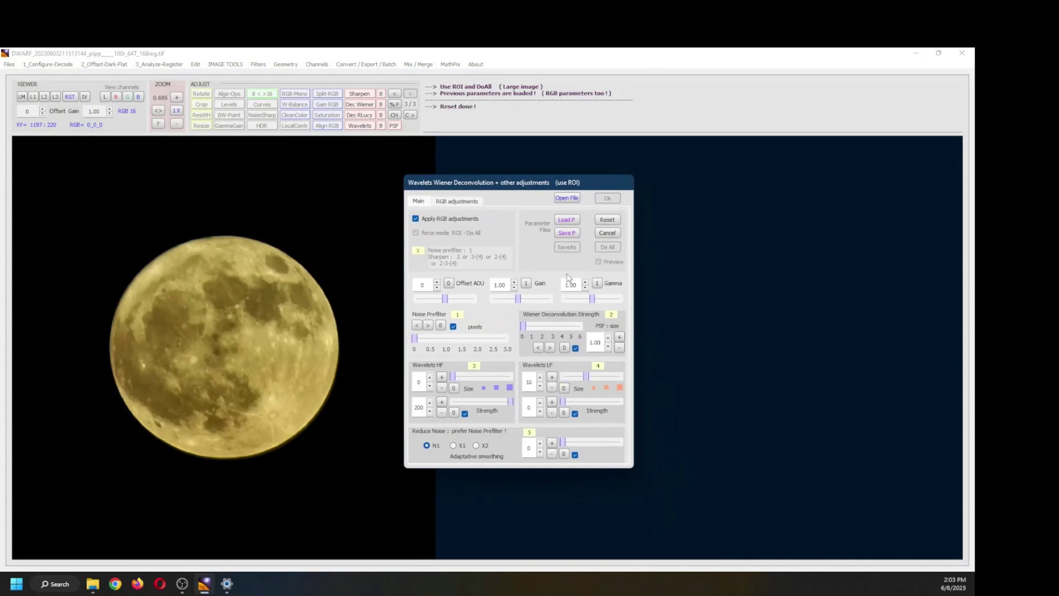
left_click(429, 327)
left_click_drag(236, 267, 277, 324)
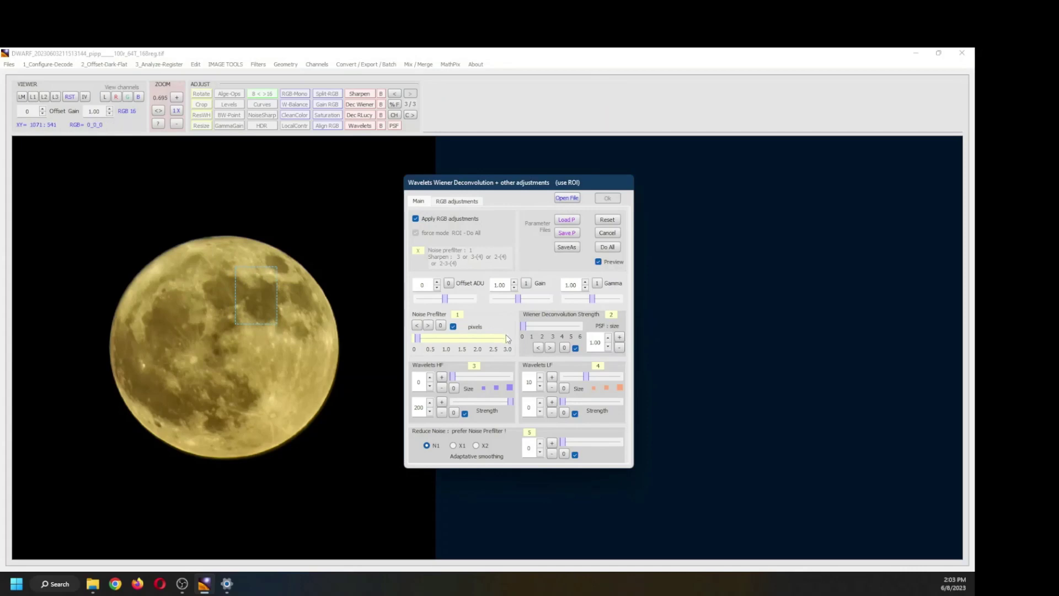
left_click(429, 326)
left_click(430, 327)
left_click(429, 326)
left_click(430, 326)
left_click(430, 326)
left_click(430, 327)
left_click(430, 326)
left_click(429, 326)
left_click(430, 326)
left_click(430, 327)
Set high-frequency wavelets to size 2, strength 100, and apply to the whole image
left_click(442, 378)
left_click(430, 387)
left_click(430, 387)
left_click_drag(512, 402, 480, 402)
left_click(431, 404)
left_click(431, 404)
left_click(431, 404)
left_click(431, 378)
left_click(608, 247)
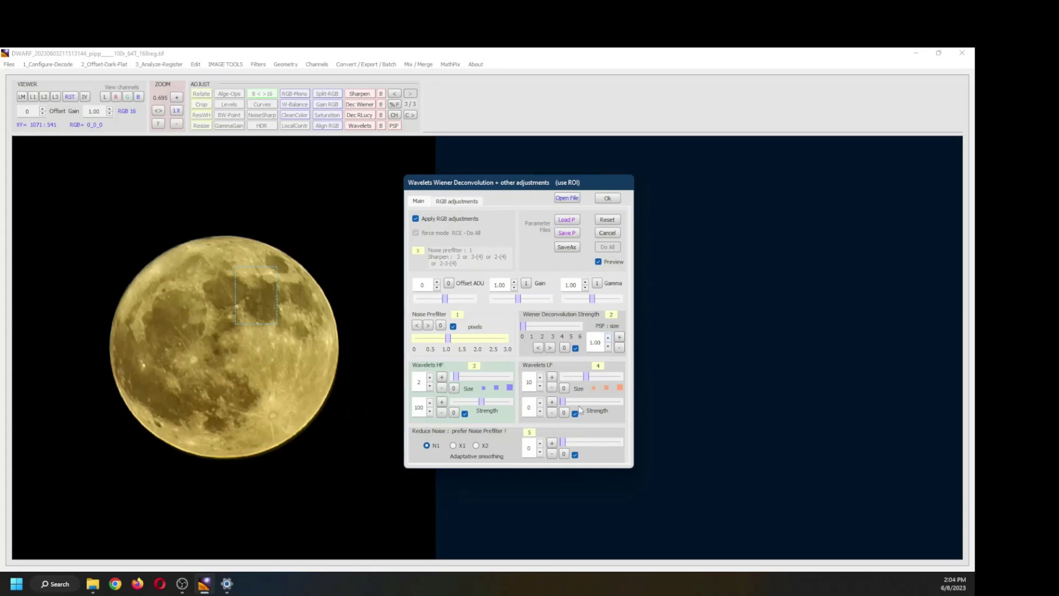
Set low-frequency wavelet strength to 1, reapply to the whole image, and accept
left_click(540, 404)
mouse_move(565, 402)
left_mouse_down()
mouse_move(583, 402)
mouse_move(561, 404)
left_mouse_up()
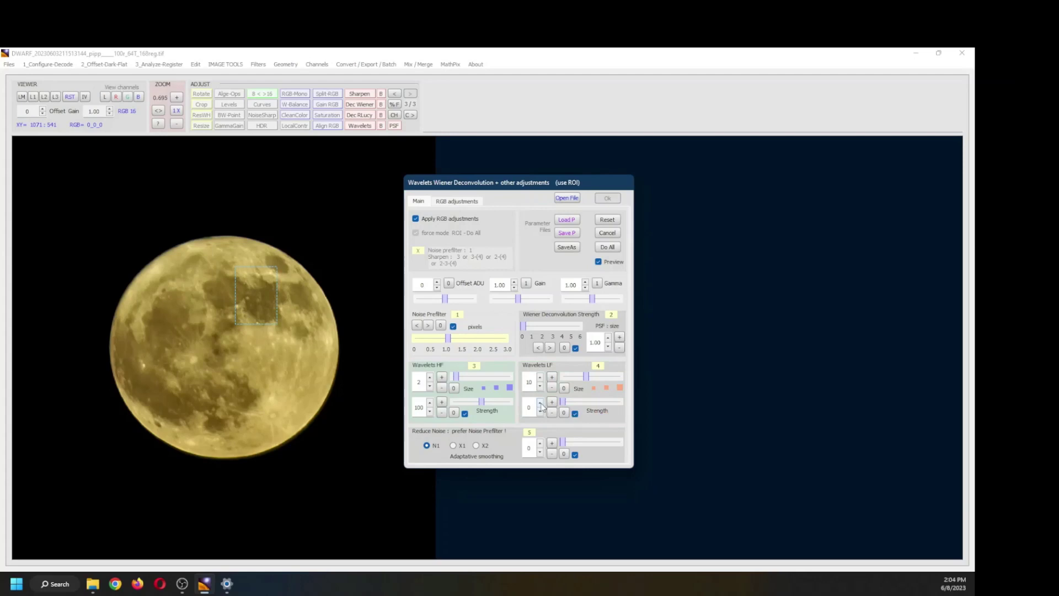
left_click(608, 248)
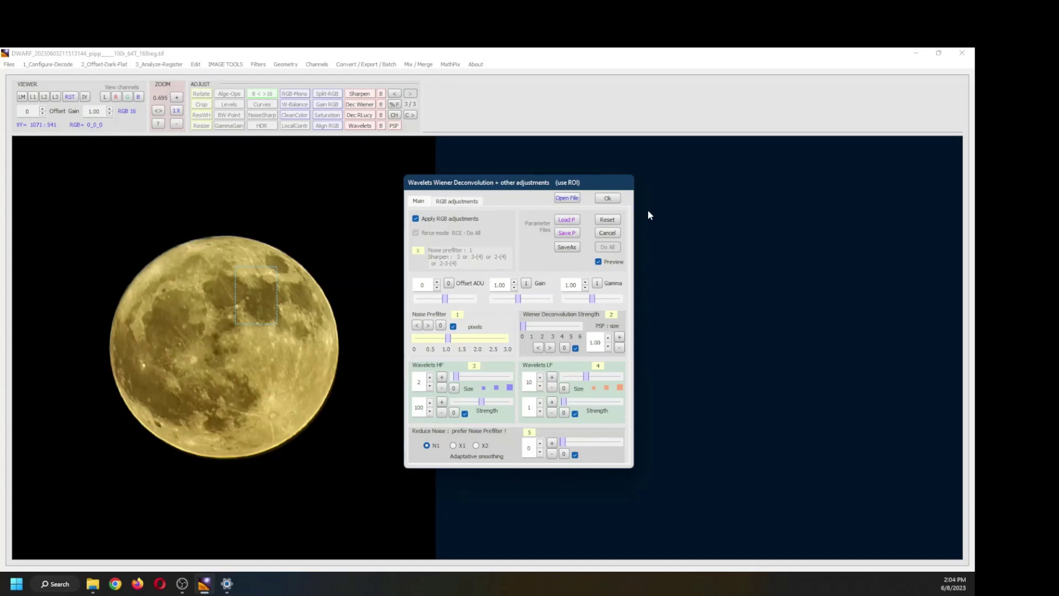
left_click(603, 200)
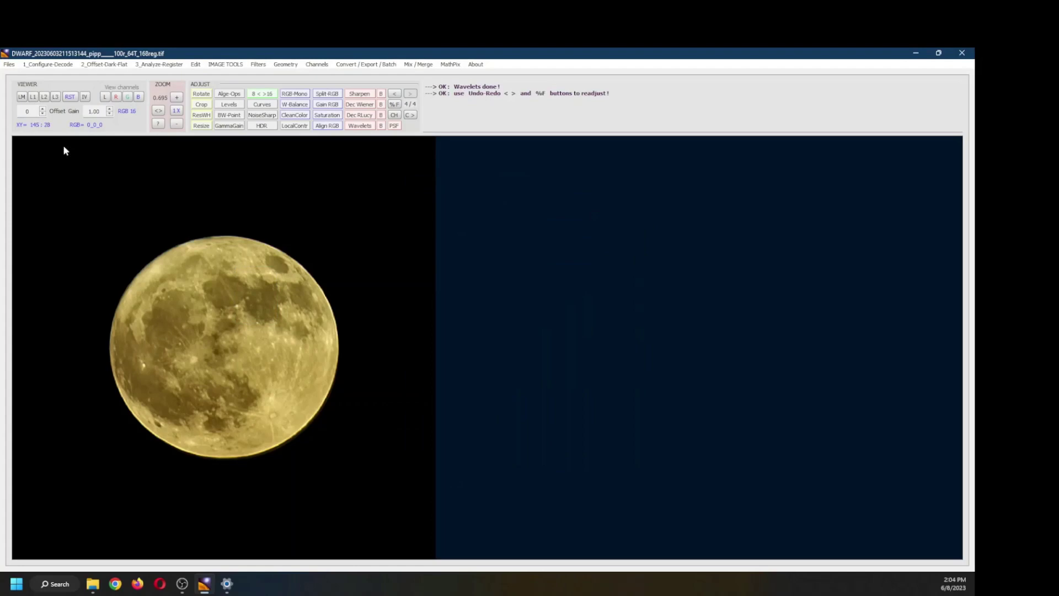
left_click(9, 65)
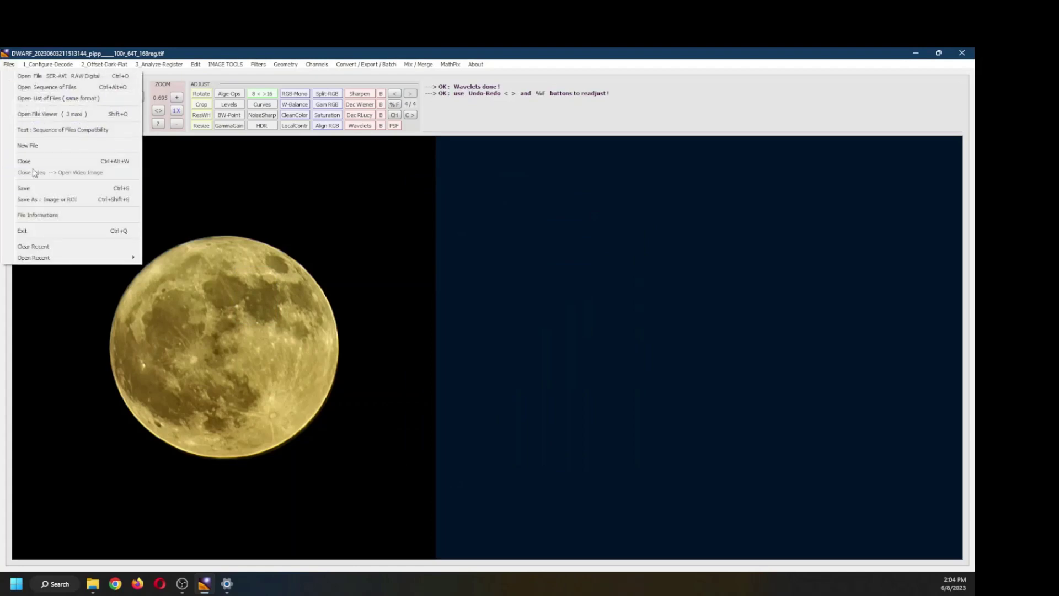
left_click(28, 201)
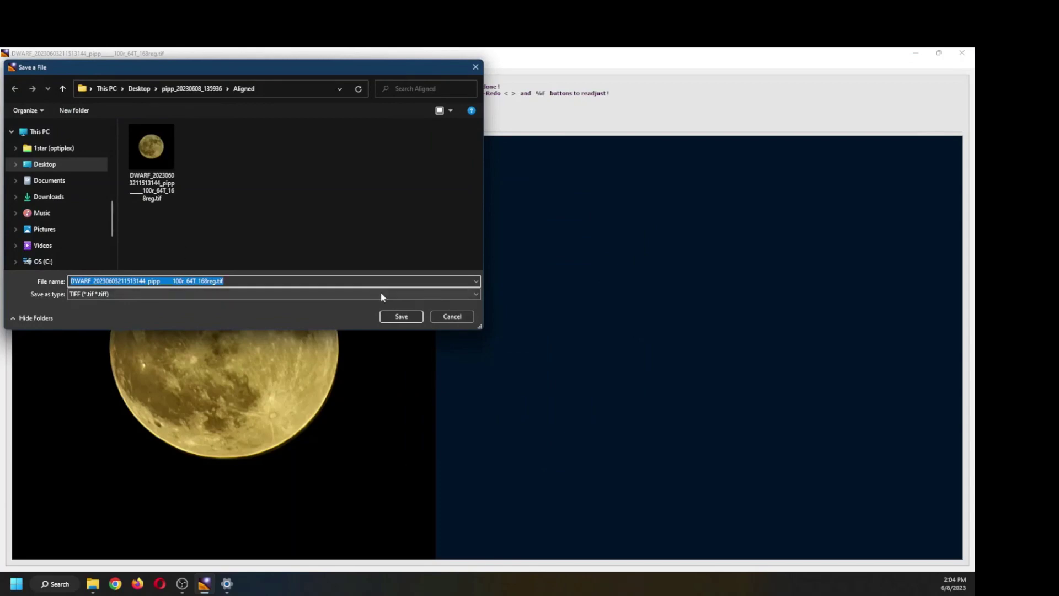
left_click(477, 294)
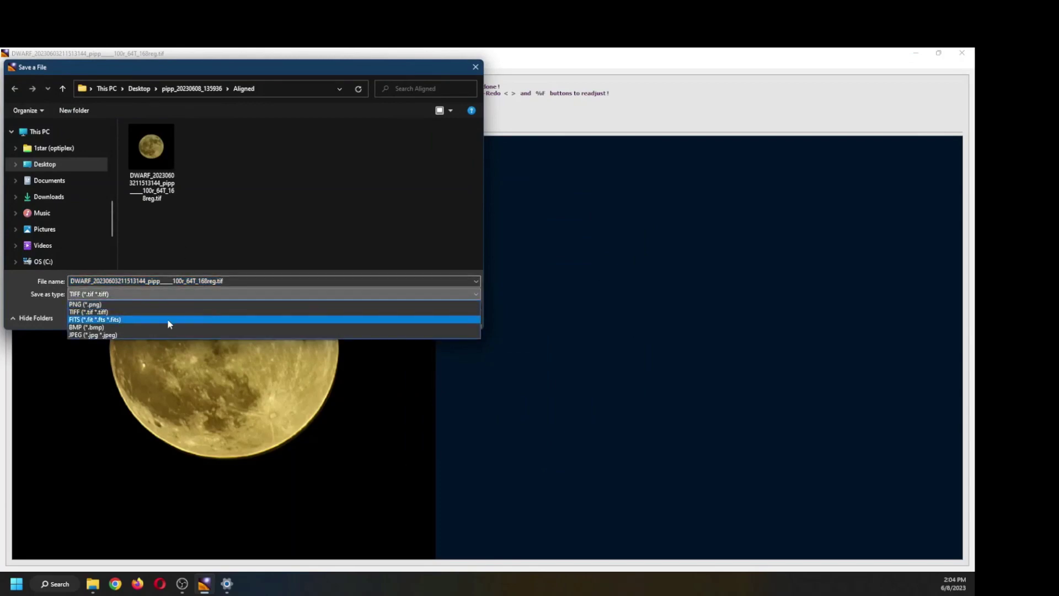
left_click(91, 336)
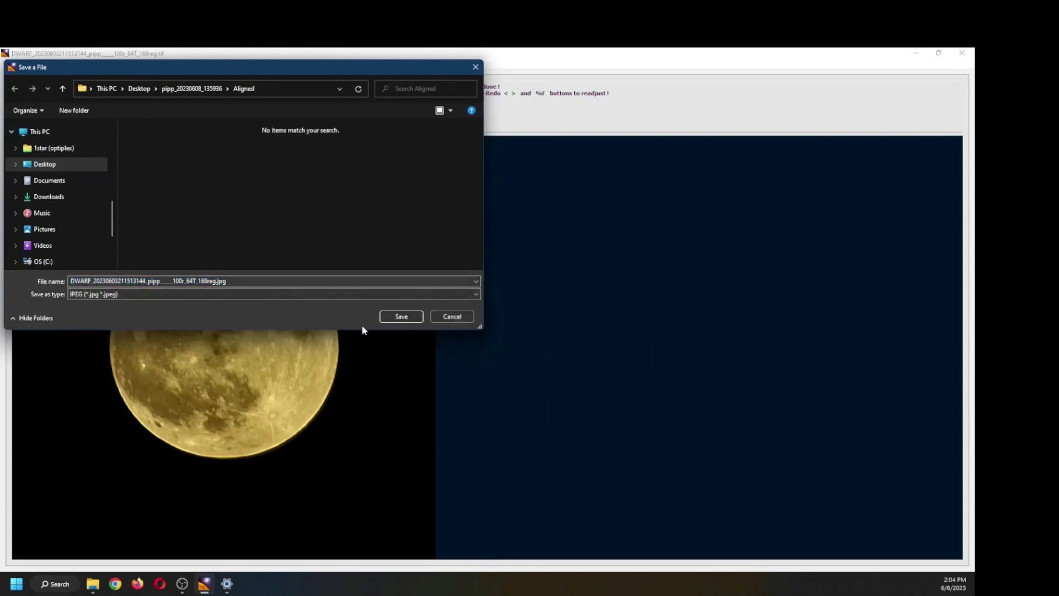
left_click(402, 316)
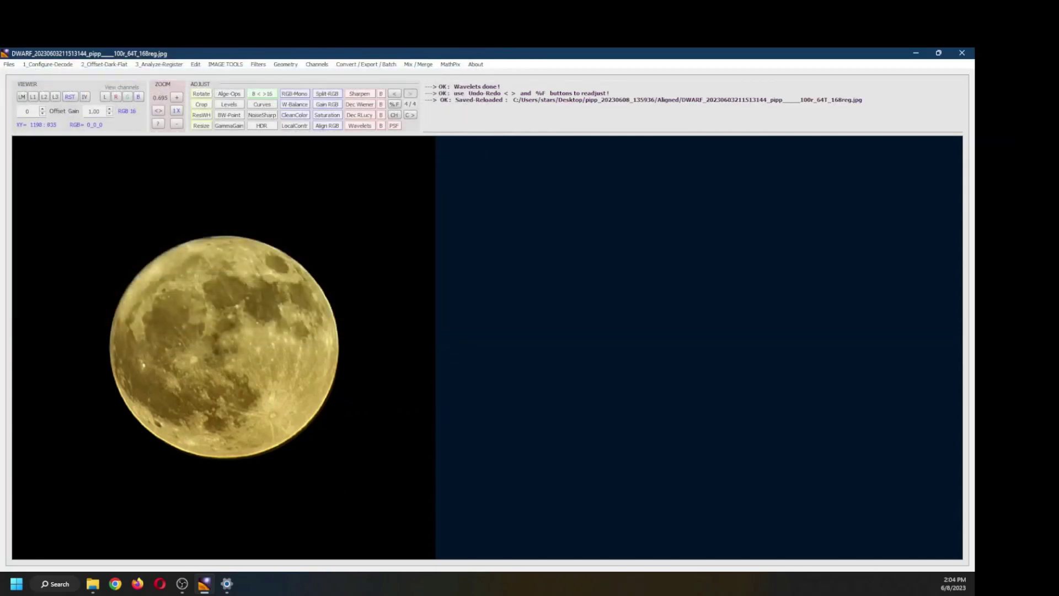
key("alt+Tab")
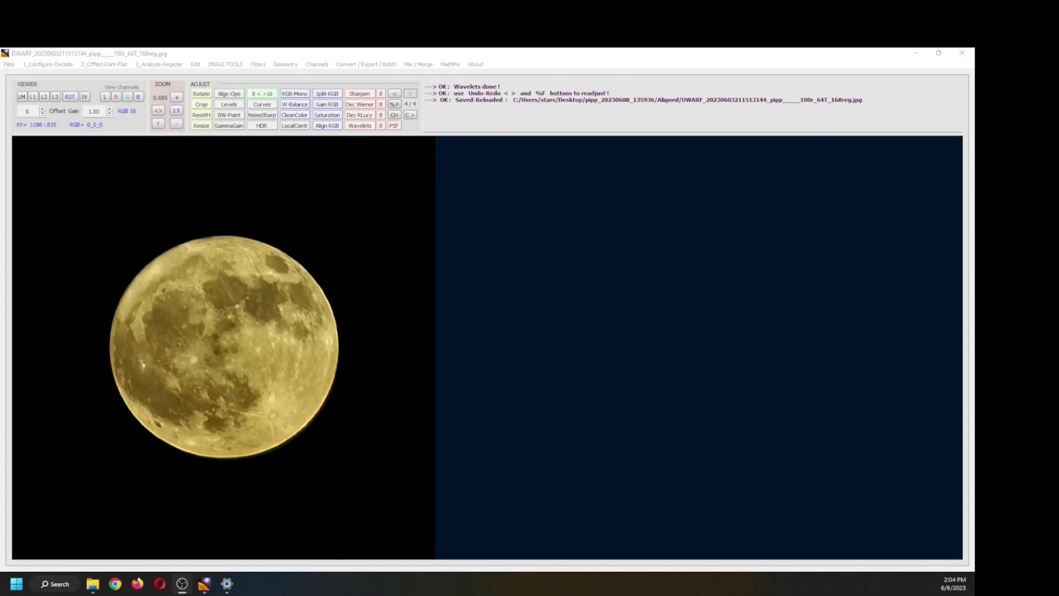